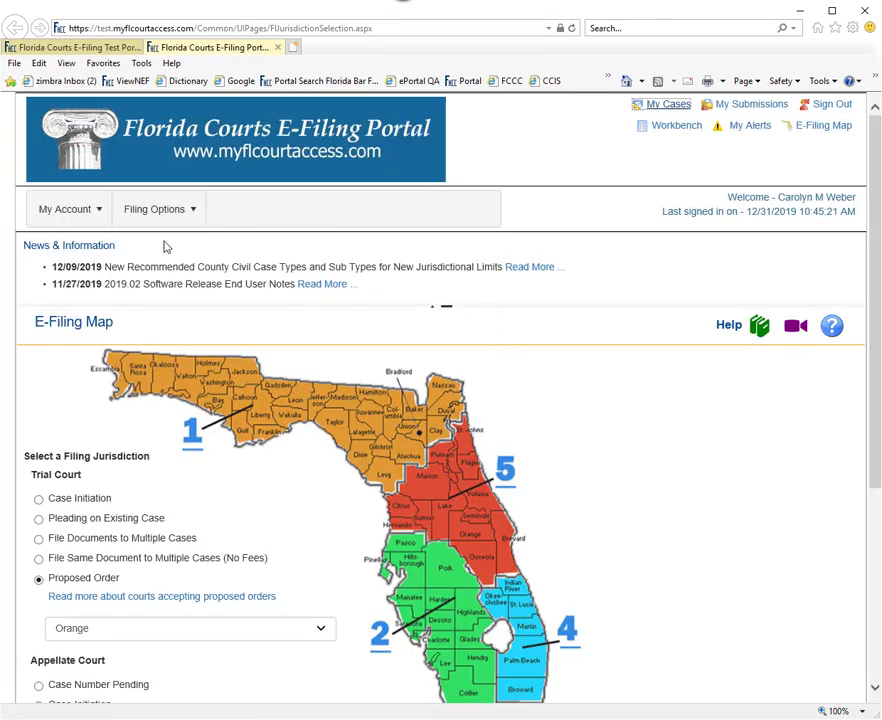
Step: Open the My Account menu on the E-Filing Map page
{"action": "left_click", "coordinate": [64, 212]}
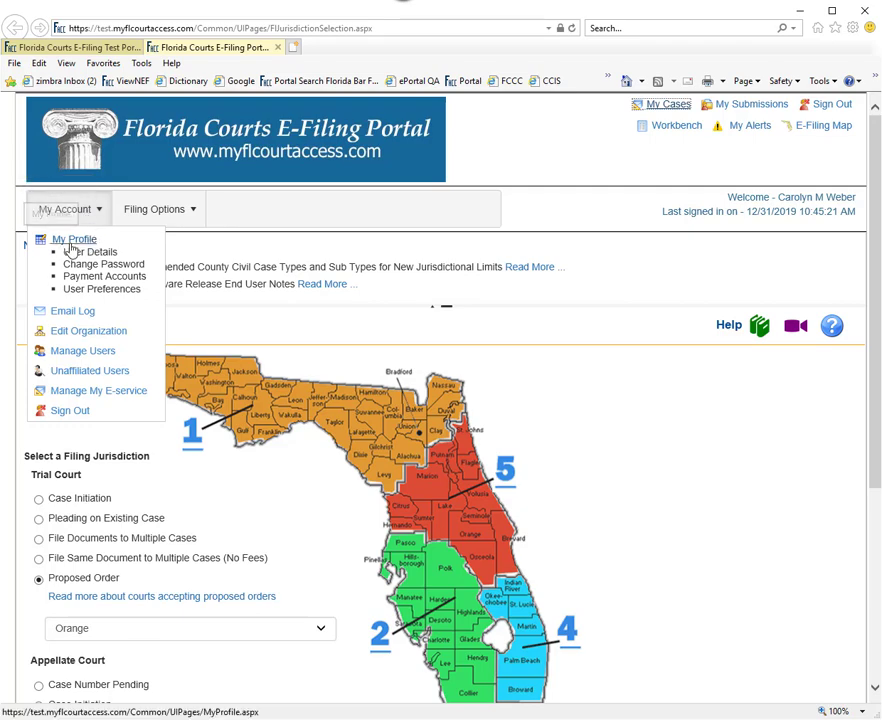
Step: Open My Profile, collapse News & Information, and look through the User Details form
{"action": "left_click", "coordinate": [84, 241]}
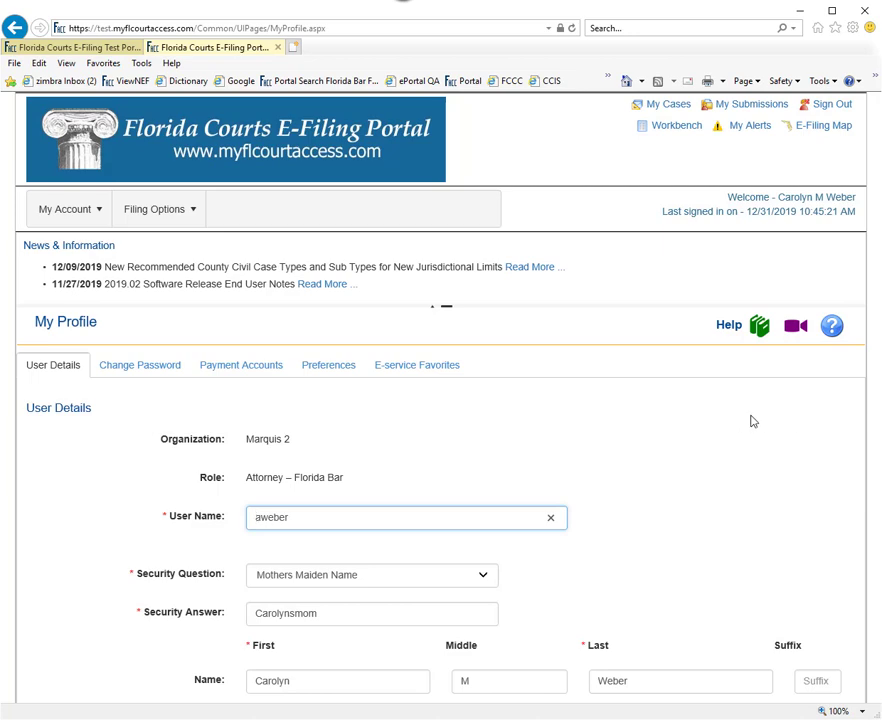
{"action": "left_click", "coordinate": [432, 313]}
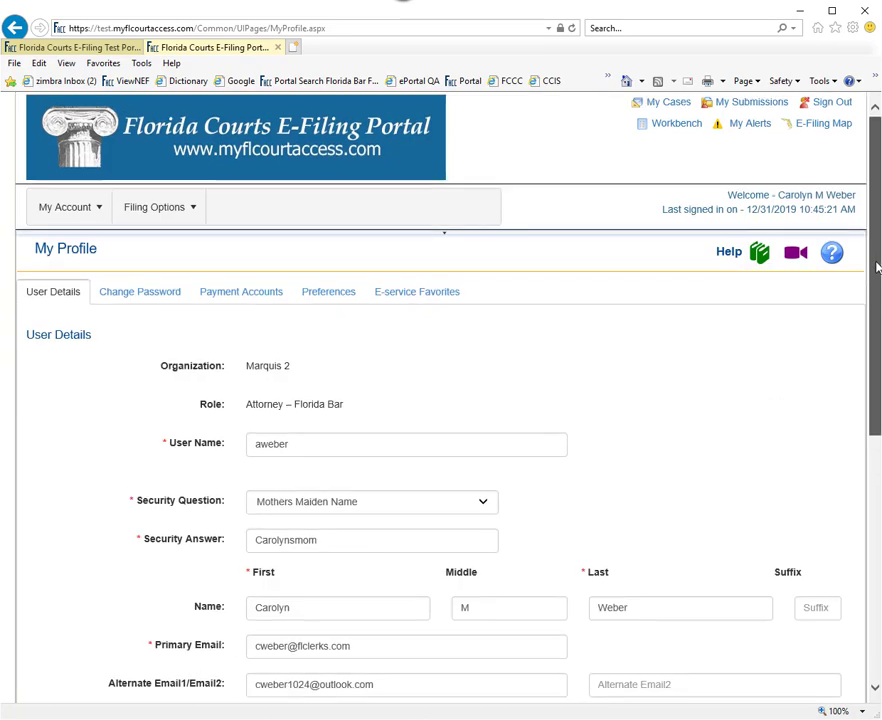
{"action": "scroll", "coordinate": [876, 262], "scroll_direction": "down", "scroll_amount": 3}
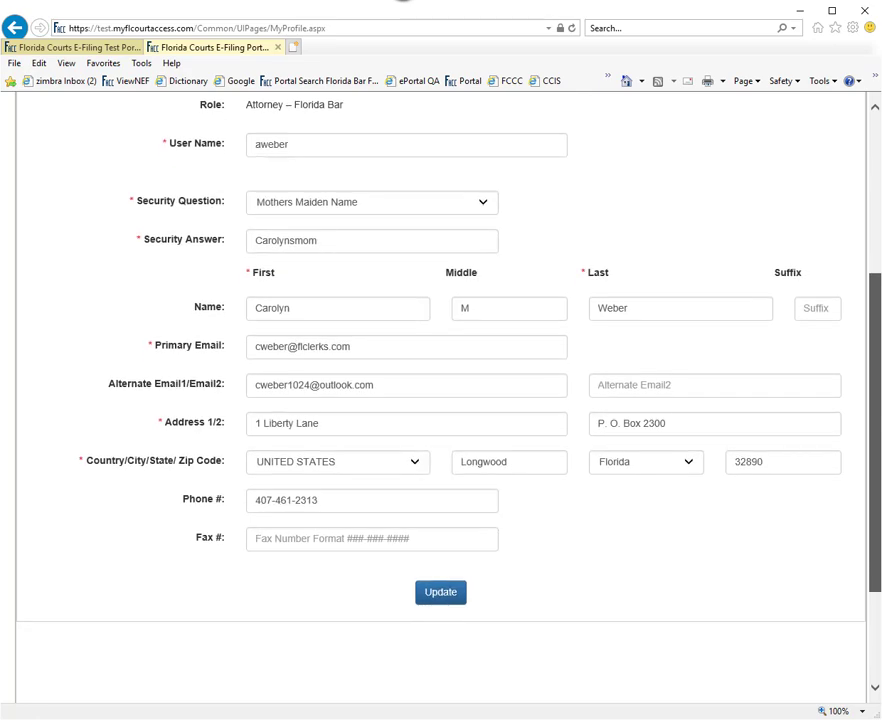
{"action": "mouse_move", "coordinate": [874, 418]}
{"action": "left_mouse_down"}
{"action": "mouse_move", "coordinate": [868, 268]}
{"action": "mouse_move", "coordinate": [878, 398]}
{"action": "left_mouse_up"}
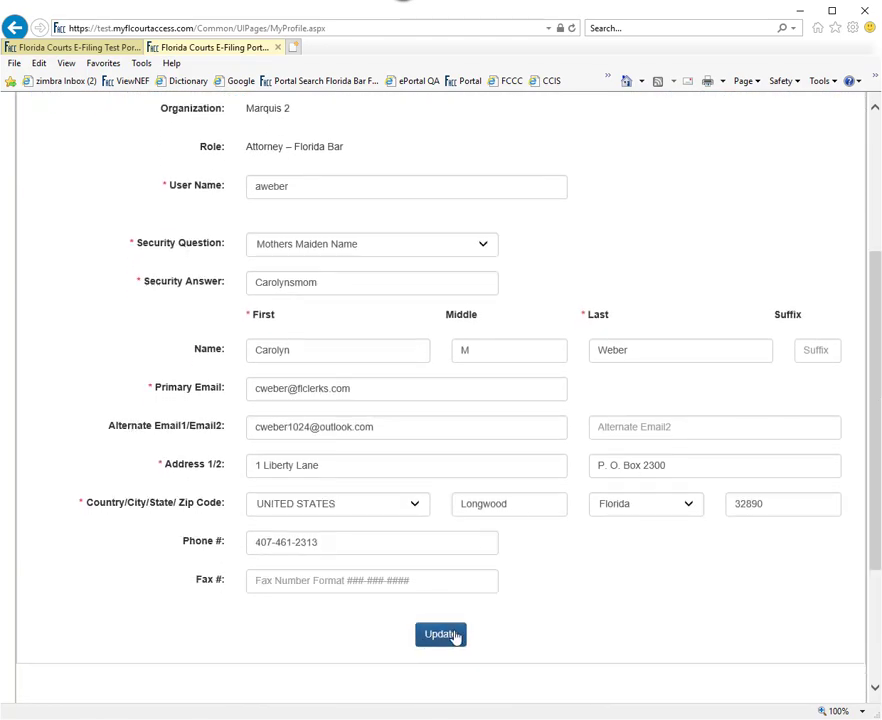
{"action": "scroll", "coordinate": [723, 516], "scroll_direction": "up", "scroll_amount": 5}
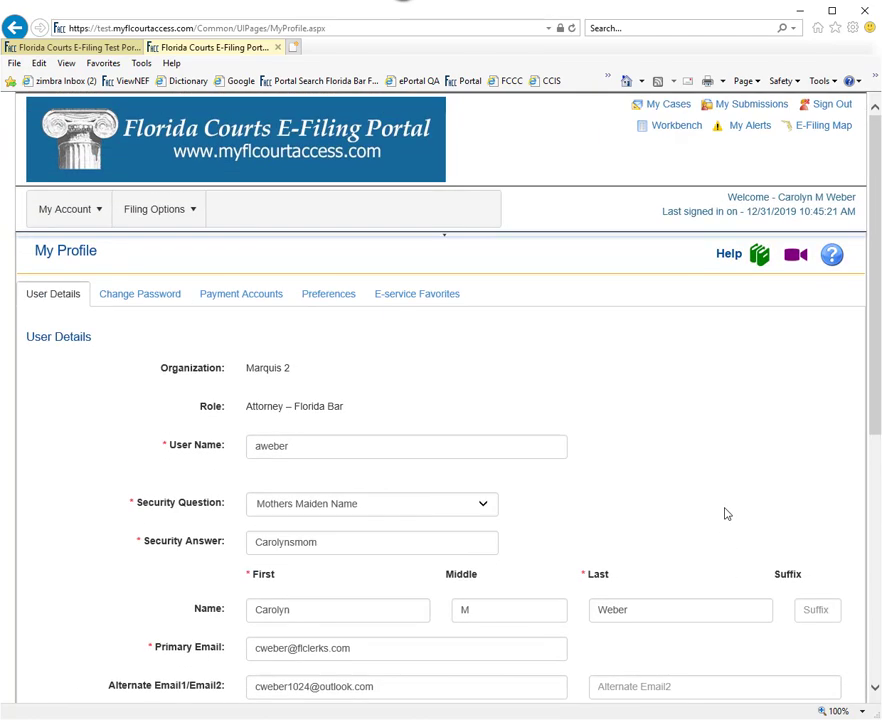
Step: Switch the profile to the Change Password form
{"action": "left_click", "coordinate": [158, 309]}
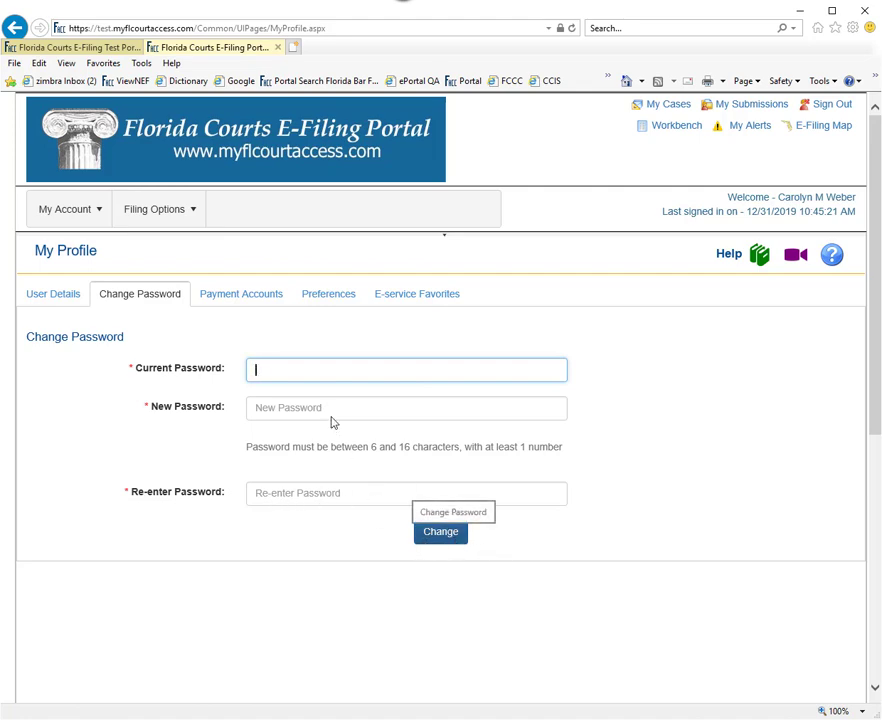
Step: Show the Payment Accounts section and point out the delete icon for the first saved card
{"action": "left_click", "coordinate": [256, 295]}
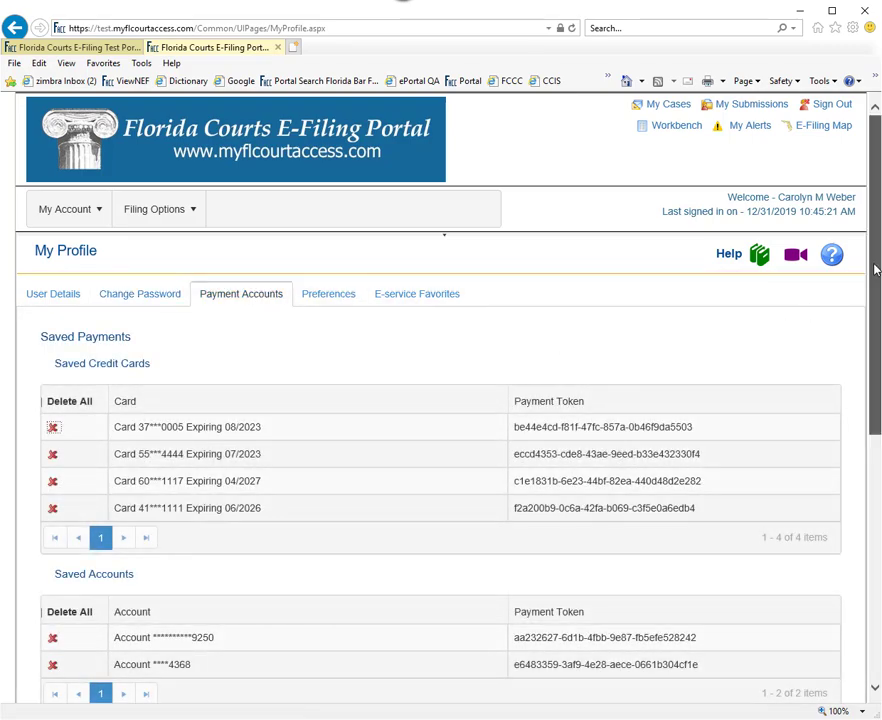
{"action": "scroll", "coordinate": [870, 280], "scroll_direction": "down", "scroll_amount": 1}
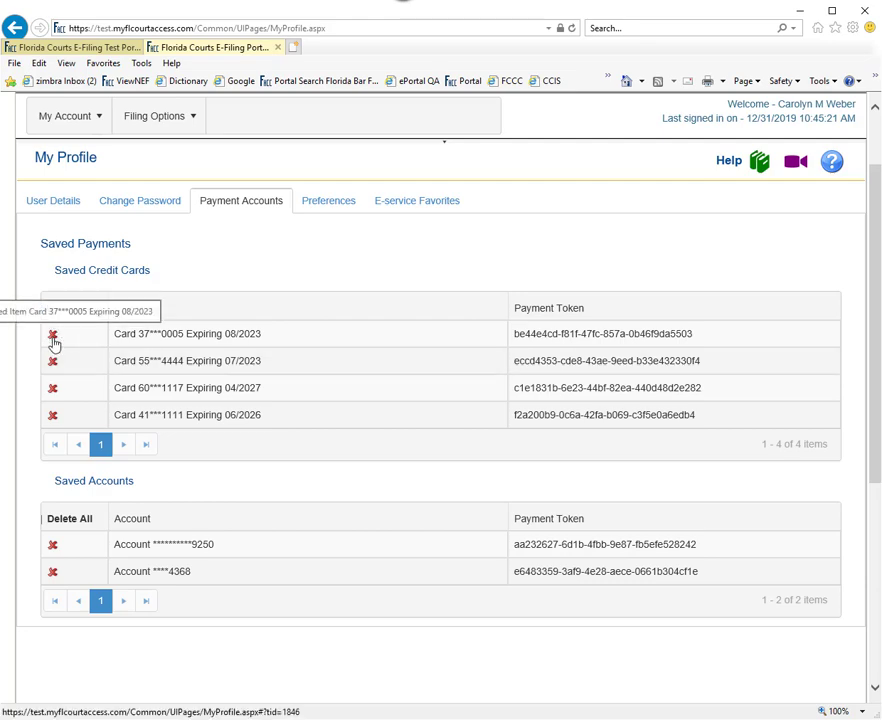
{"action": "left_click", "coordinate": [53, 342]}
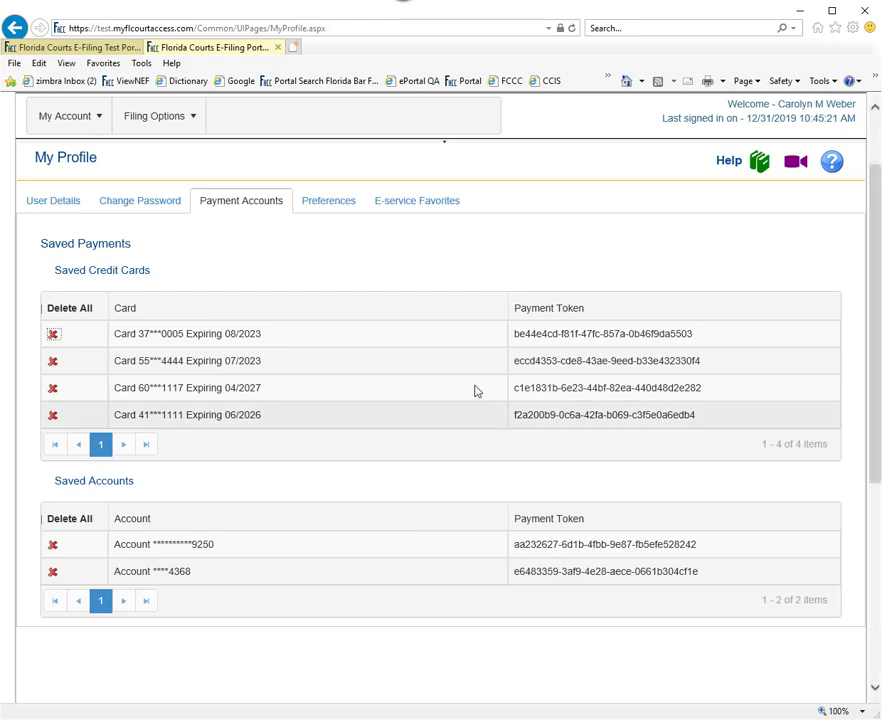
Step: Open Preferences and keep E-Filing Map as the Home Page
{"action": "left_click", "coordinate": [341, 204]}
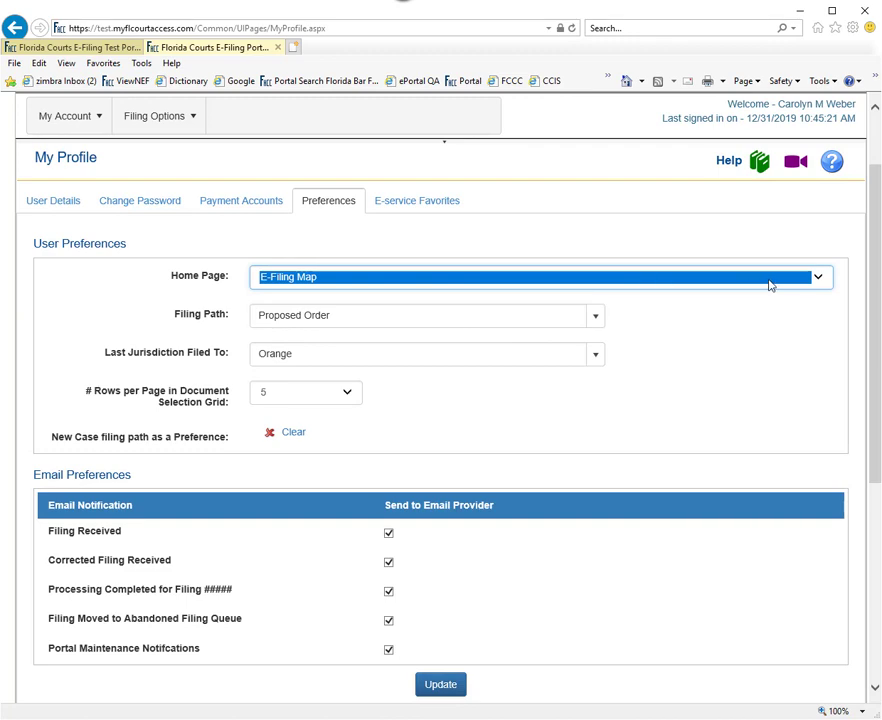
{"action": "left_click", "coordinate": [820, 279]}
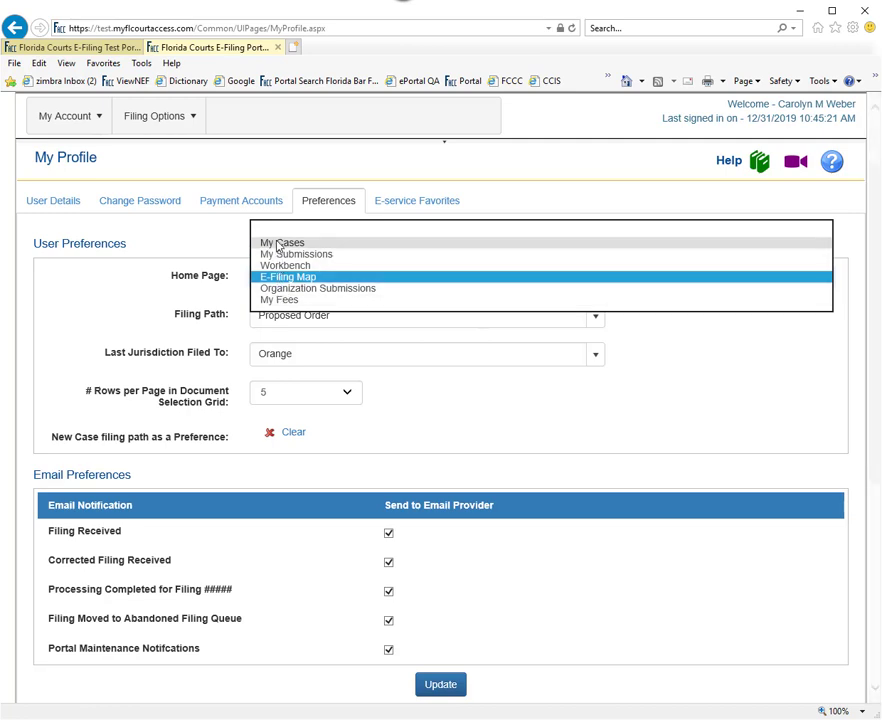
{"action": "left_click", "coordinate": [280, 278]}
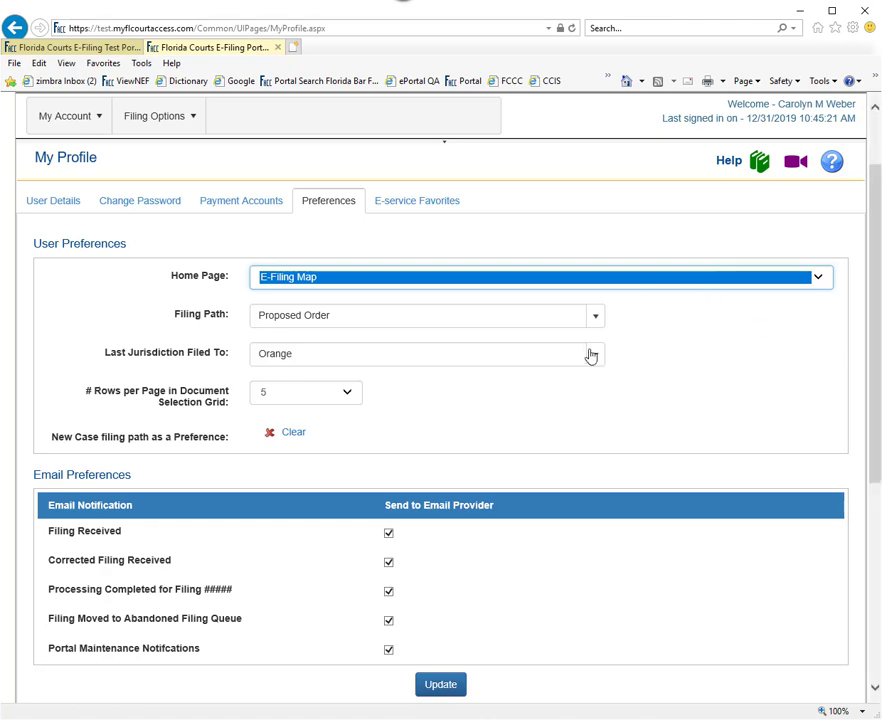
Step: Set the Filing Path to Pleading on Existing Case and keep 5 rows per page
{"action": "left_click", "coordinate": [596, 320]}
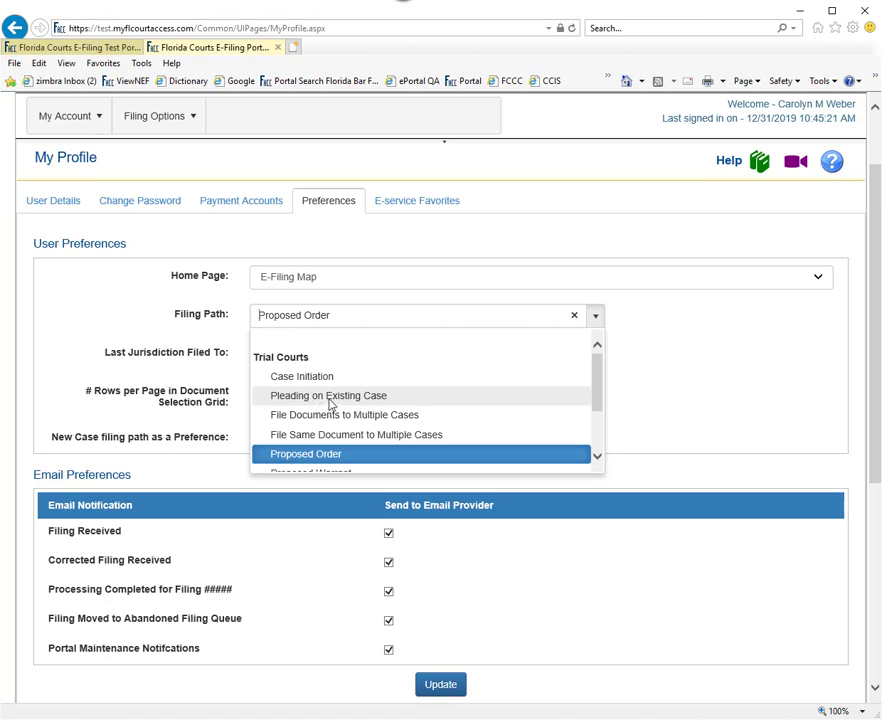
{"action": "left_click", "coordinate": [327, 402]}
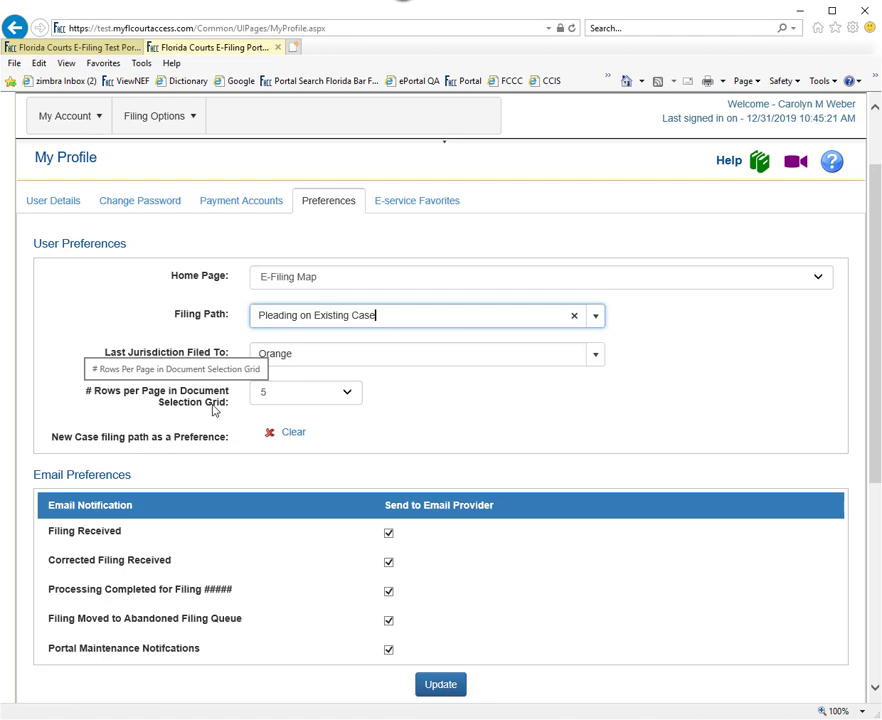
{"action": "left_click", "coordinate": [346, 398]}
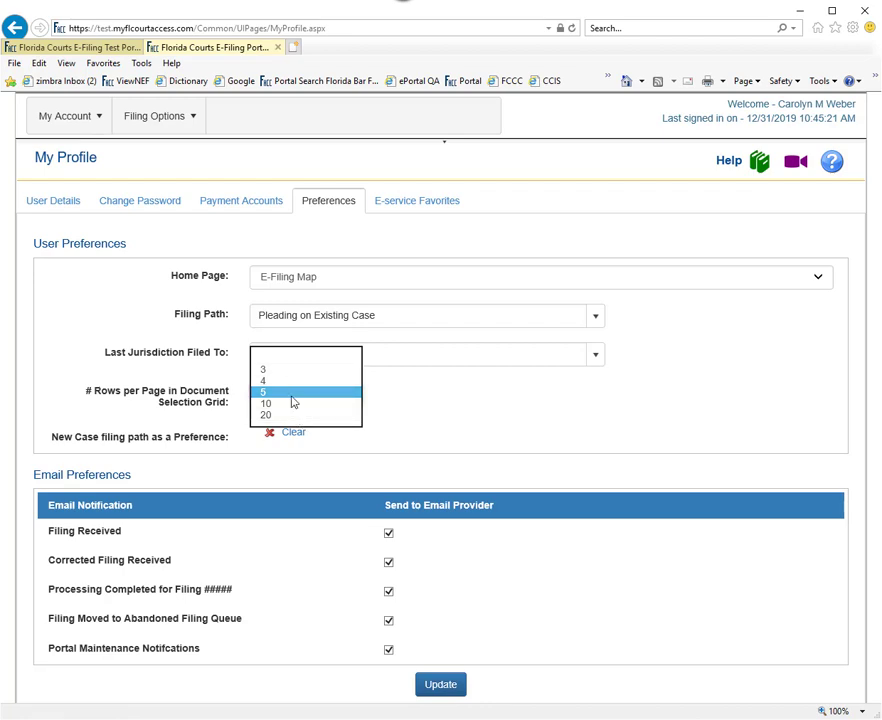
{"action": "left_click", "coordinate": [292, 395]}
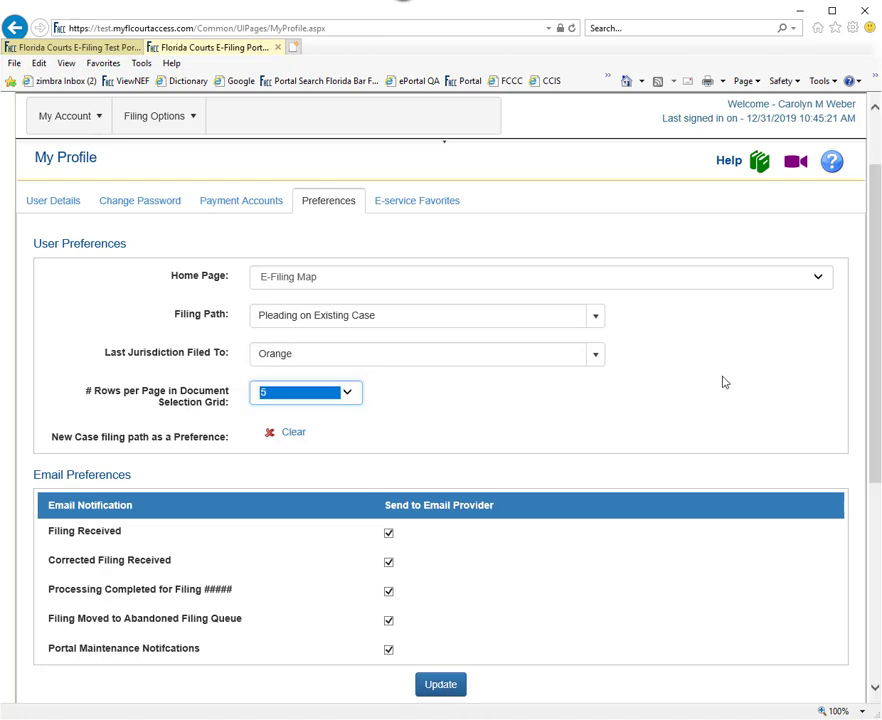
{"action": "scroll", "coordinate": [724, 382], "scroll_direction": "down", "scroll_amount": 2}
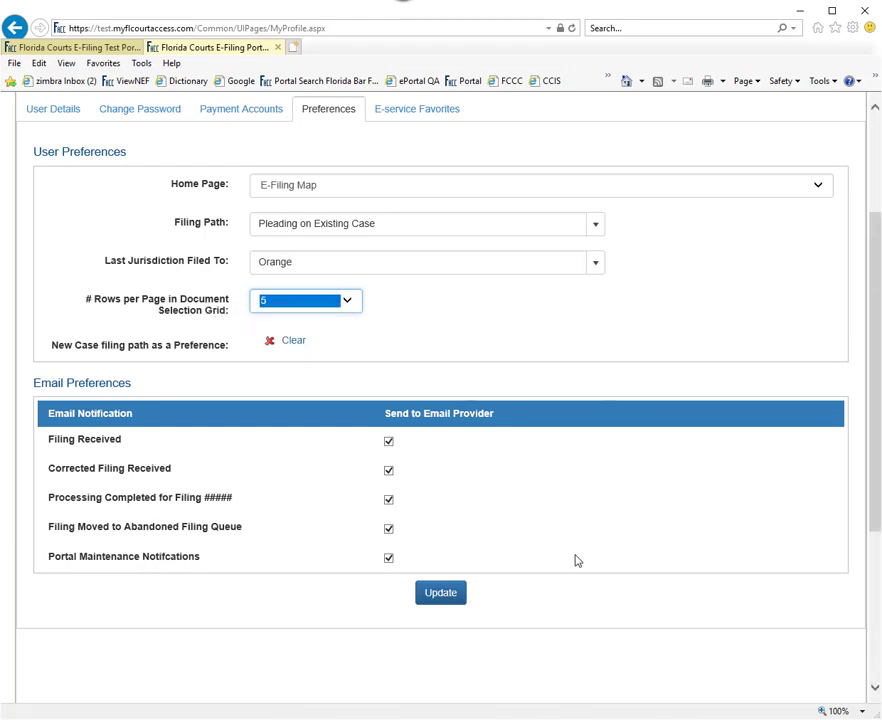
Step: Turn off Portal Maintenance Notifications e-mails and save the preferences
{"action": "scroll", "coordinate": [606, 541], "scroll_direction": "down", "scroll_amount": 2}
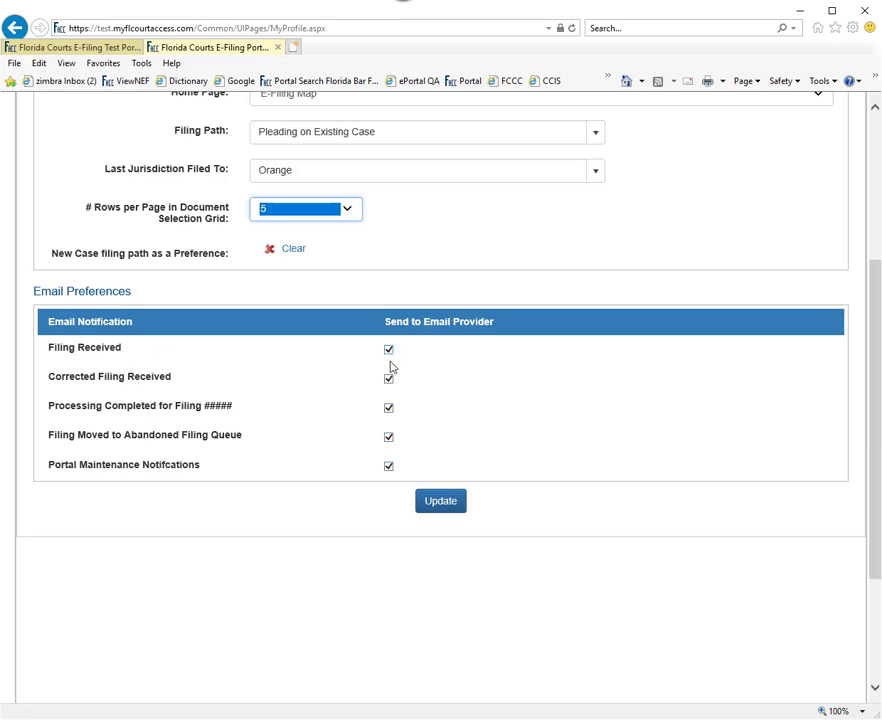
{"action": "left_click", "coordinate": [388, 466]}
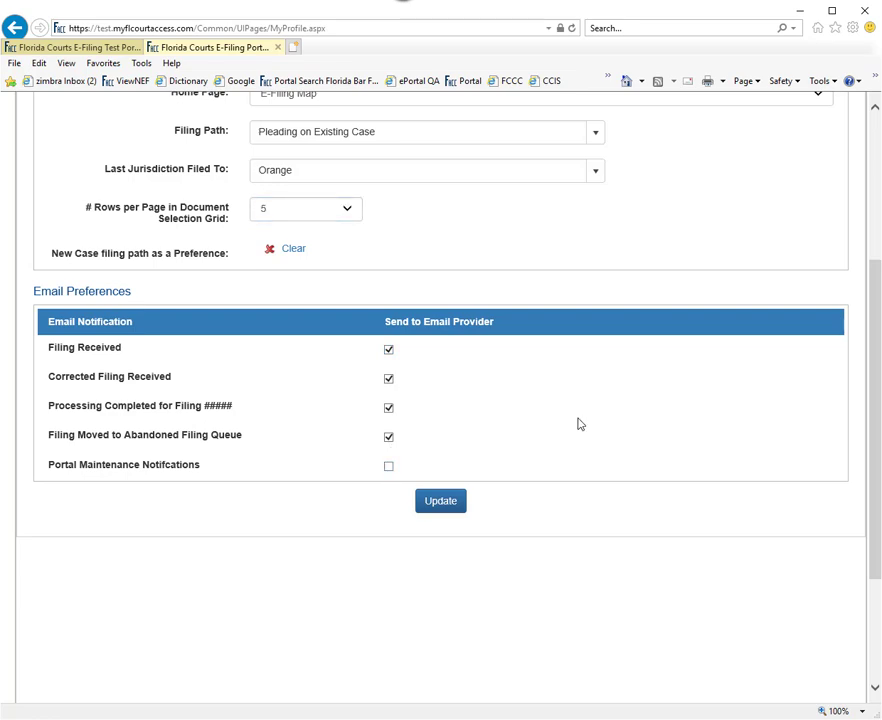
{"action": "left_click", "coordinate": [441, 501]}
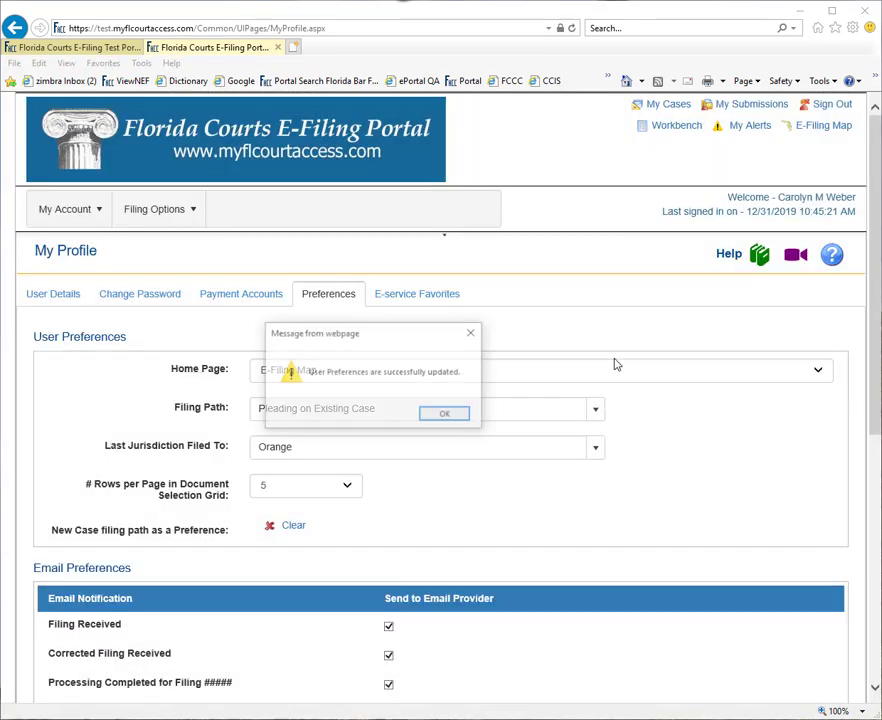
{"action": "left_click", "coordinate": [445, 414]}
Step: Re-enable Portal Maintenance Notifications e-mails and save the preferences again
{"action": "scroll", "coordinate": [745, 412], "scroll_direction": "down", "scroll_amount": 1}
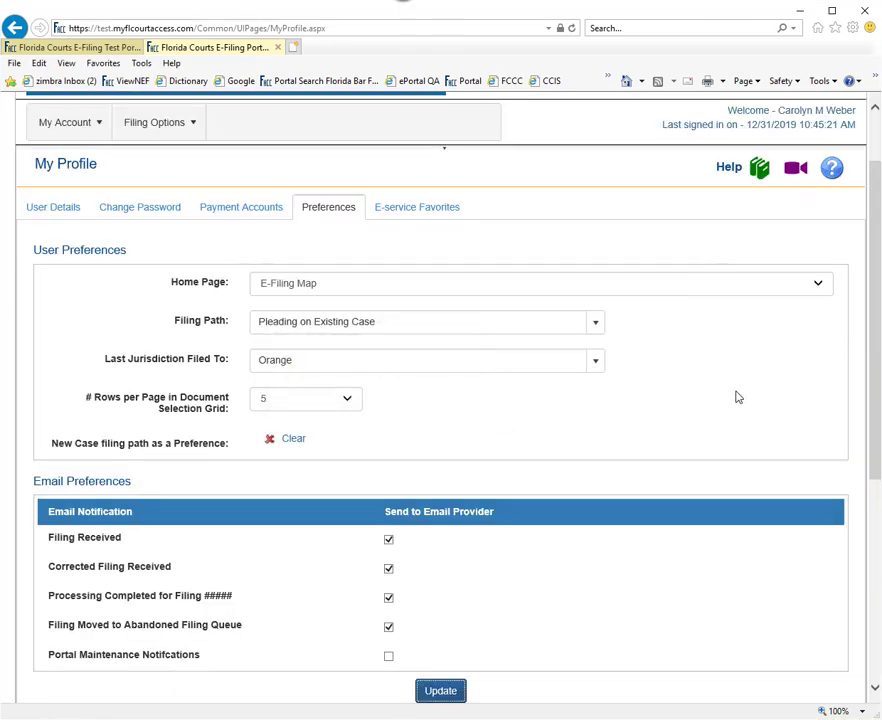
{"action": "scroll", "coordinate": [740, 400], "scroll_direction": "down", "scroll_amount": 1}
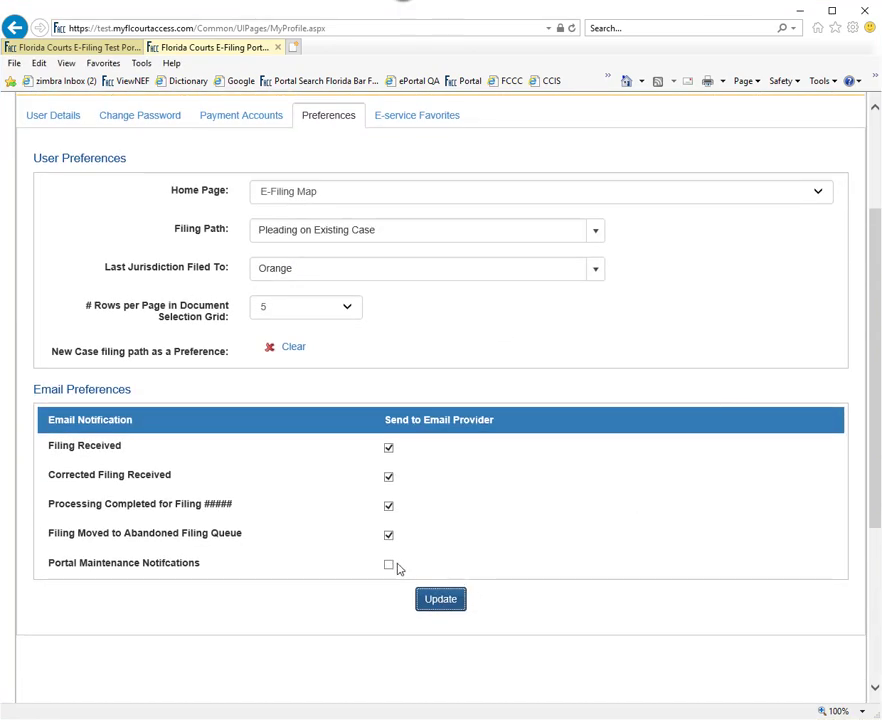
{"action": "left_click", "coordinate": [389, 566]}
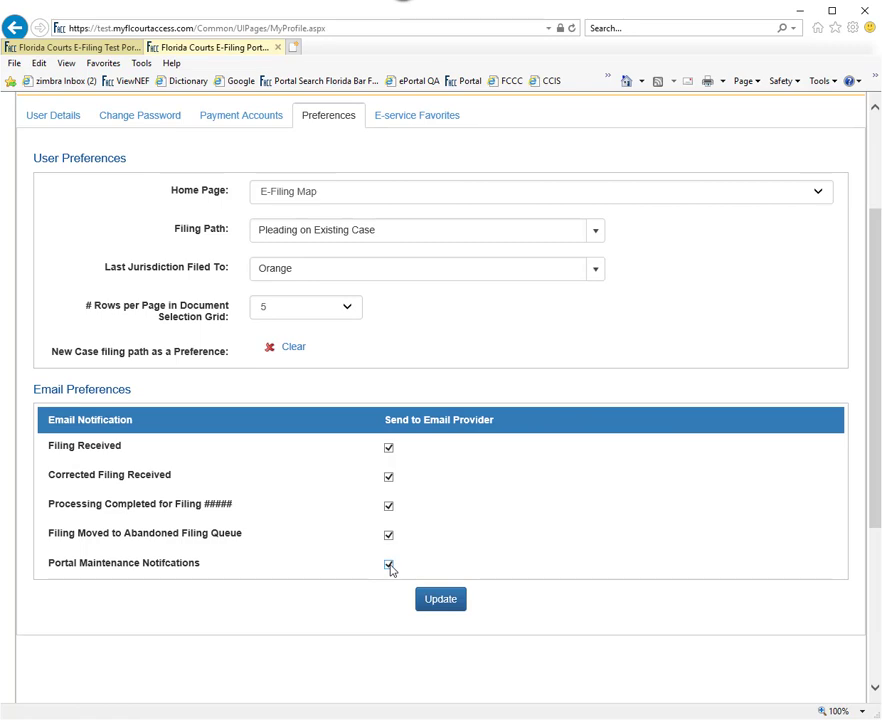
{"action": "left_click", "coordinate": [450, 606]}
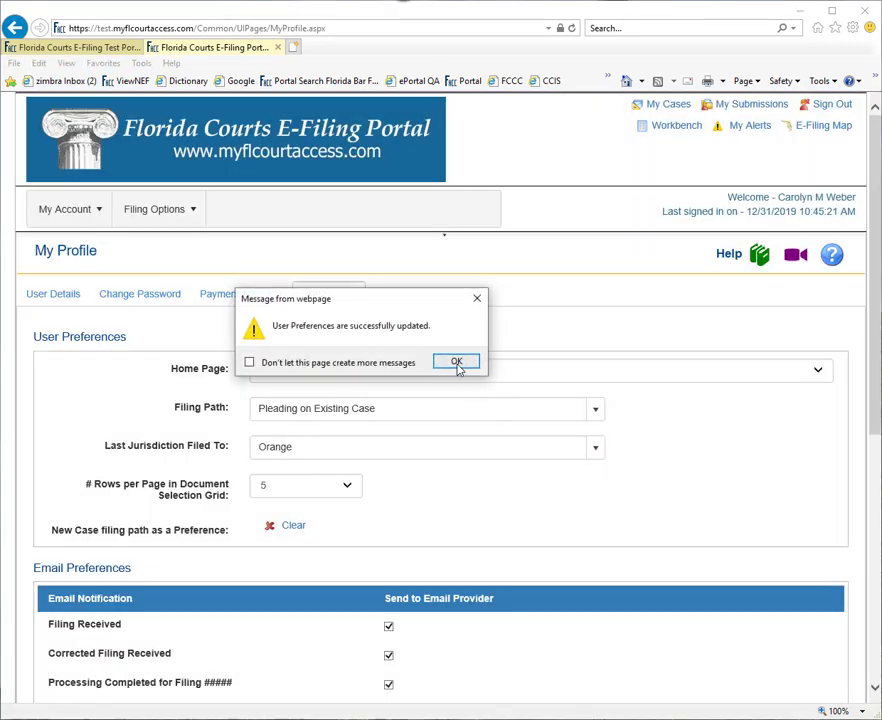
{"action": "left_click", "coordinate": [458, 365]}
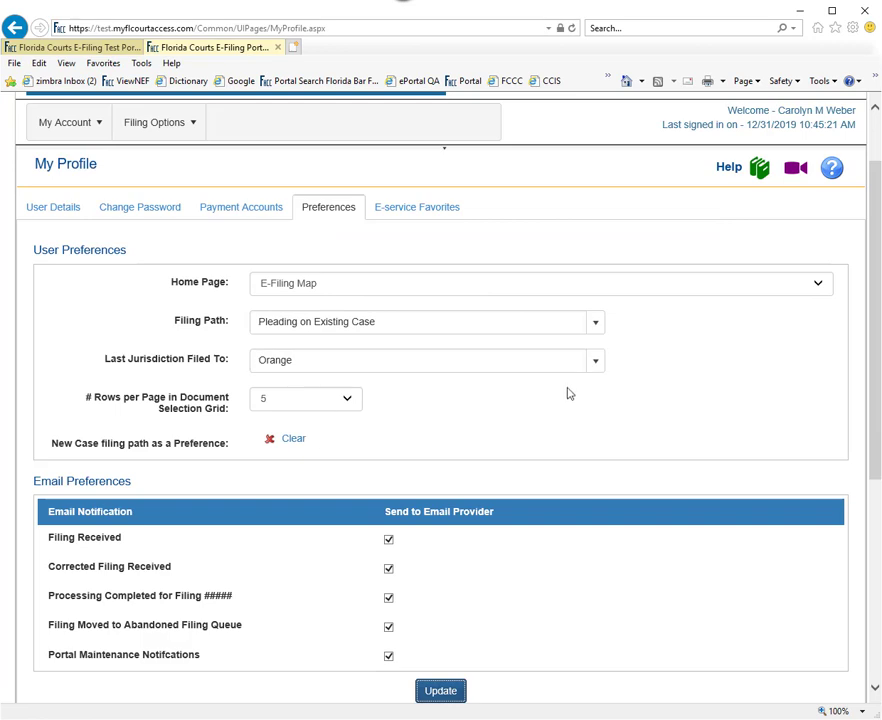
Step: In E-service Favorites, unfavorite the repeated contact's co-counsel and case manager entries
{"action": "left_click", "coordinate": [426, 216]}
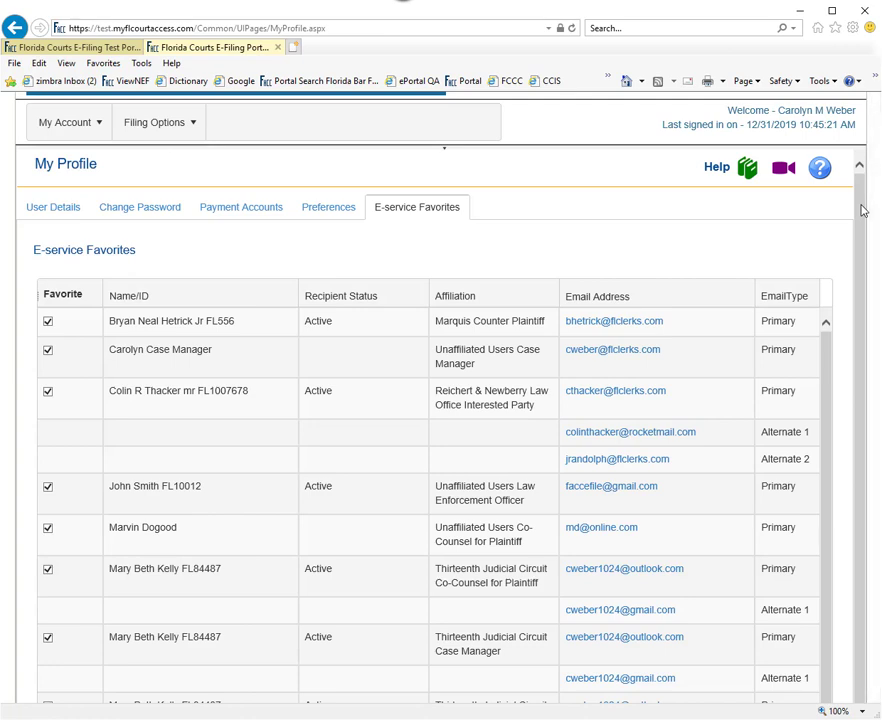
{"action": "left_click_drag", "start_coordinate": [862, 210], "coordinate": [879, 322]}
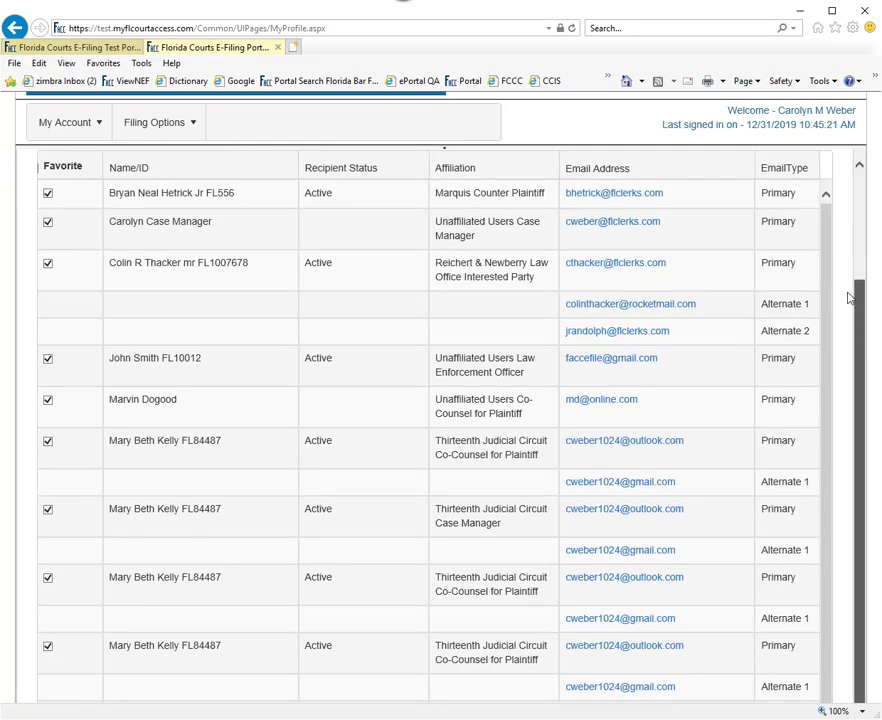
{"action": "left_click_drag", "start_coordinate": [850, 281], "coordinate": [851, 191]}
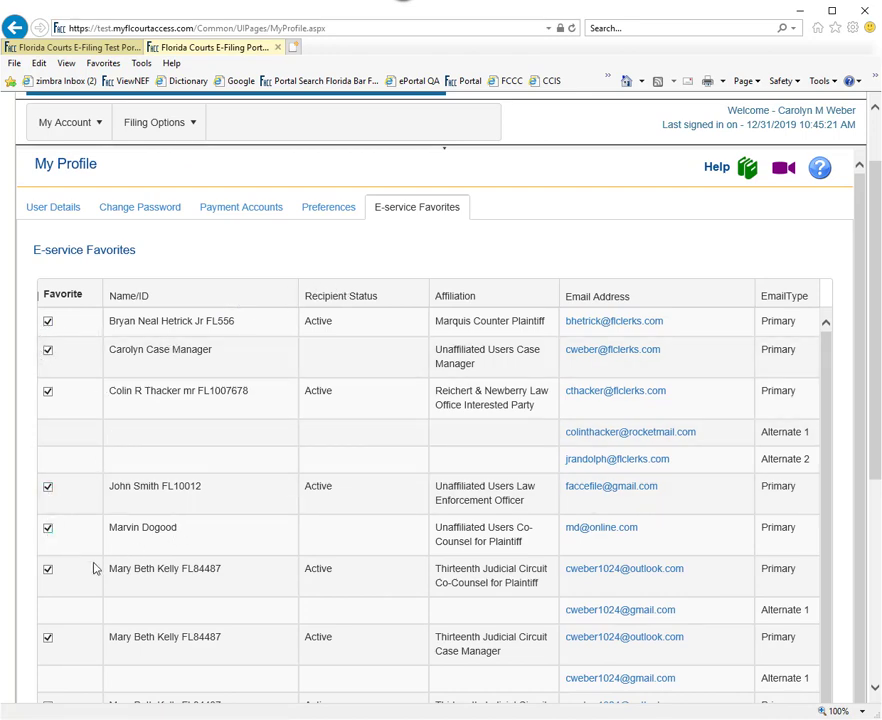
{"action": "left_click", "coordinate": [48, 570]}
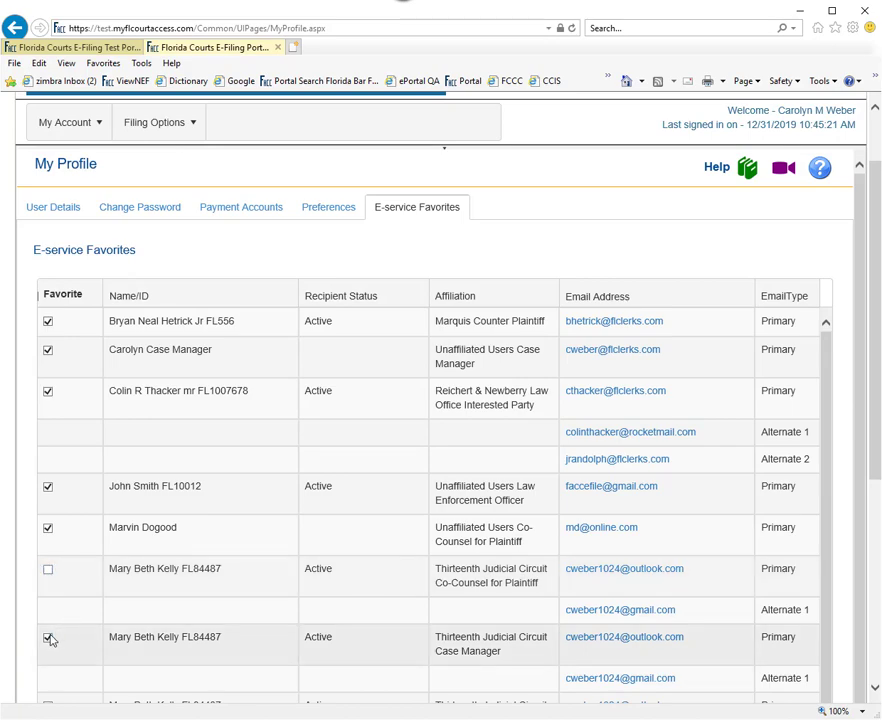
{"action": "left_click", "coordinate": [48, 638]}
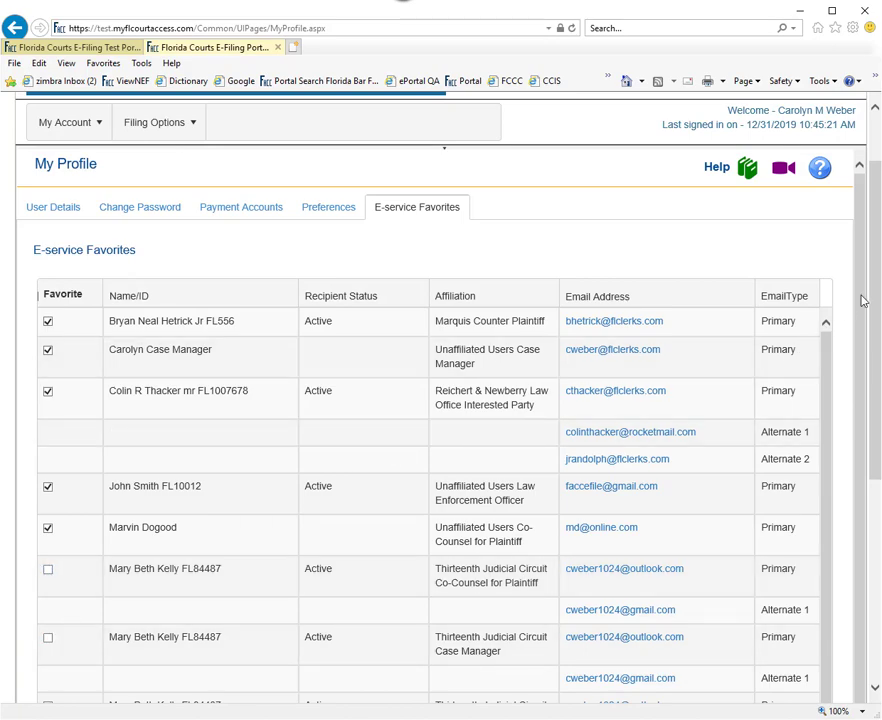
{"action": "scroll", "coordinate": [879, 295], "scroll_direction": "down", "scroll_amount": 4}
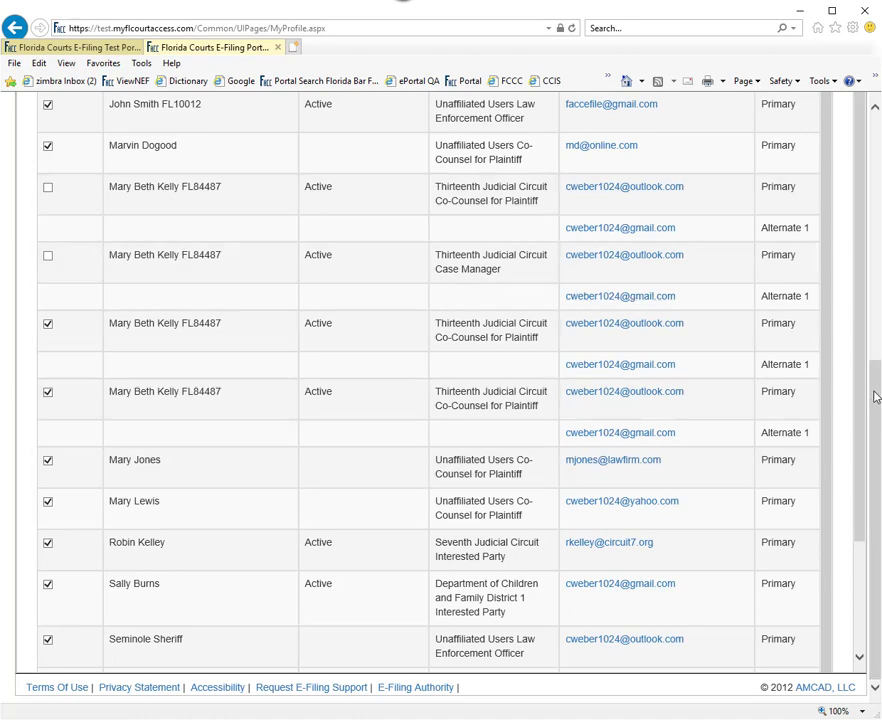
{"action": "left_click_drag", "start_coordinate": [873, 397], "coordinate": [874, 120]}
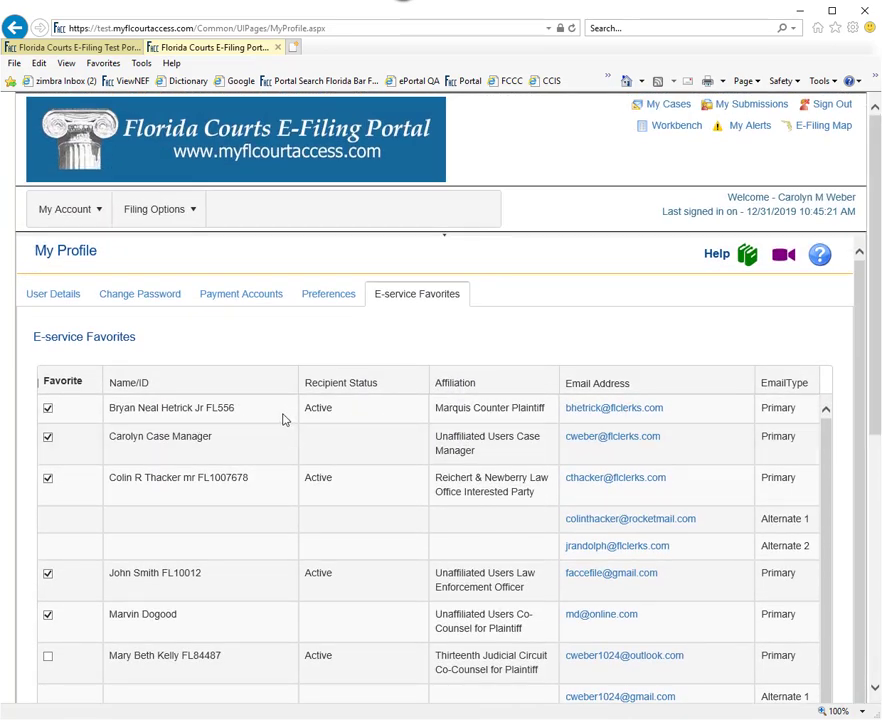
Step: Review the User Details tab, then the saved Preferences settings
{"action": "left_click", "coordinate": [57, 305]}
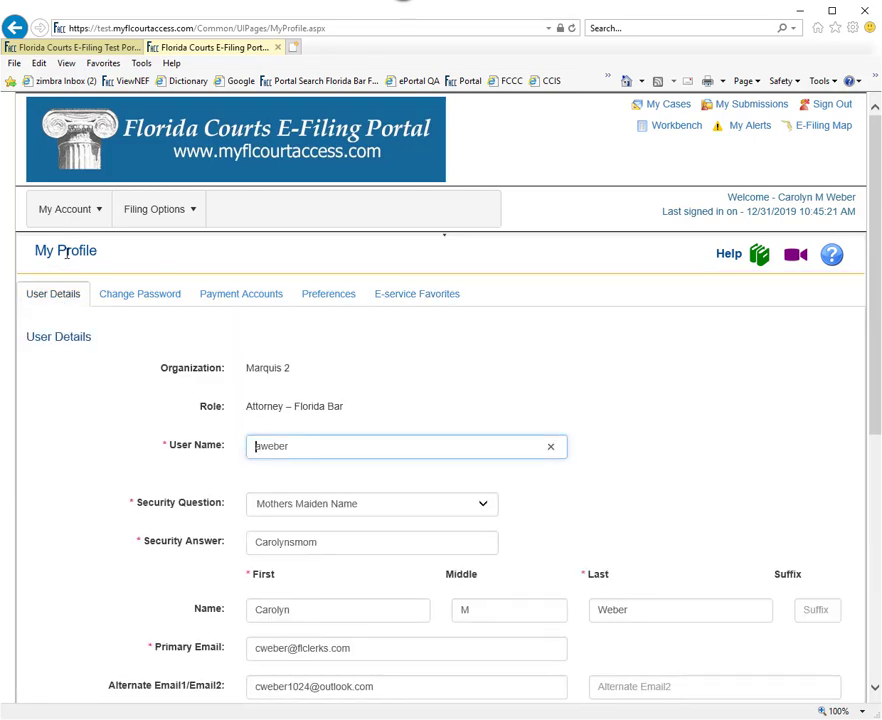
{"action": "left_click", "coordinate": [320, 296]}
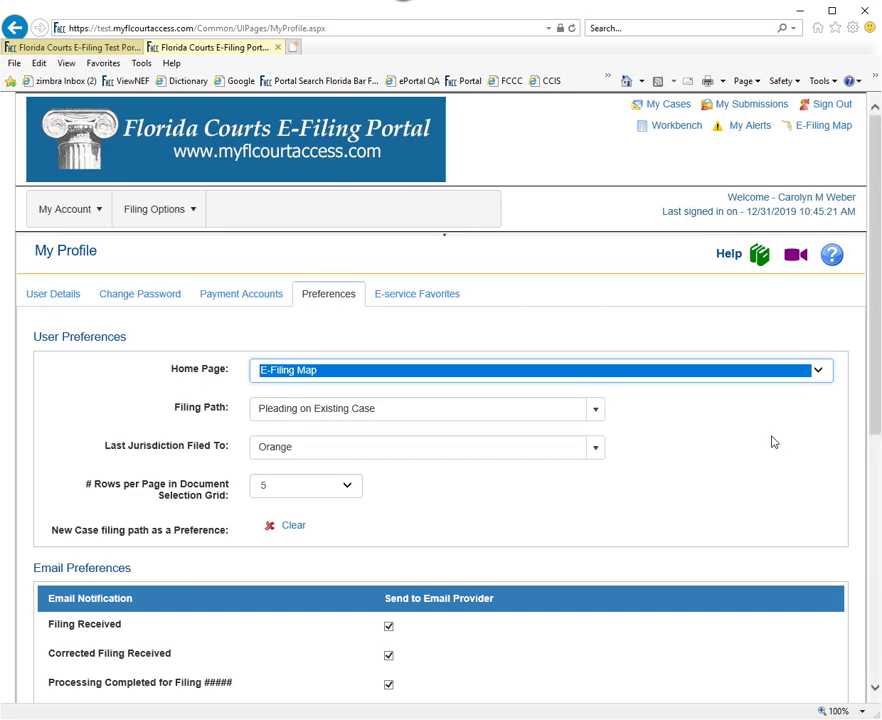
{"action": "scroll", "coordinate": [772, 441], "scroll_direction": "down", "scroll_amount": 1}
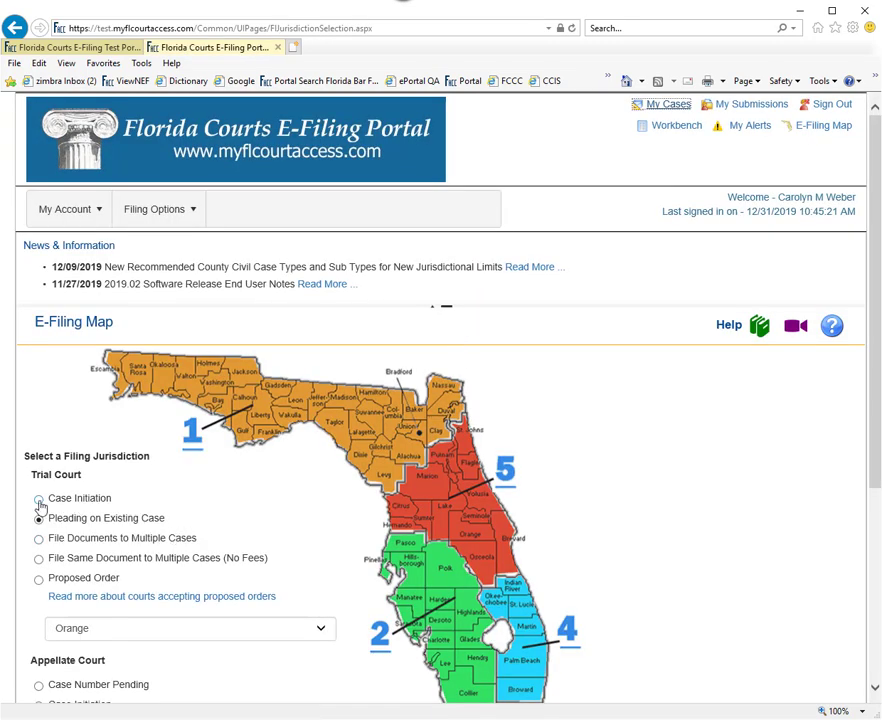
Step: Choose Case Initiation for Orange County and set the Division to Circuit Civil
{"action": "left_click", "coordinate": [39, 498]}
{"action": "scroll", "coordinate": [680, 512], "scroll_direction": "down", "scroll_amount": 1}
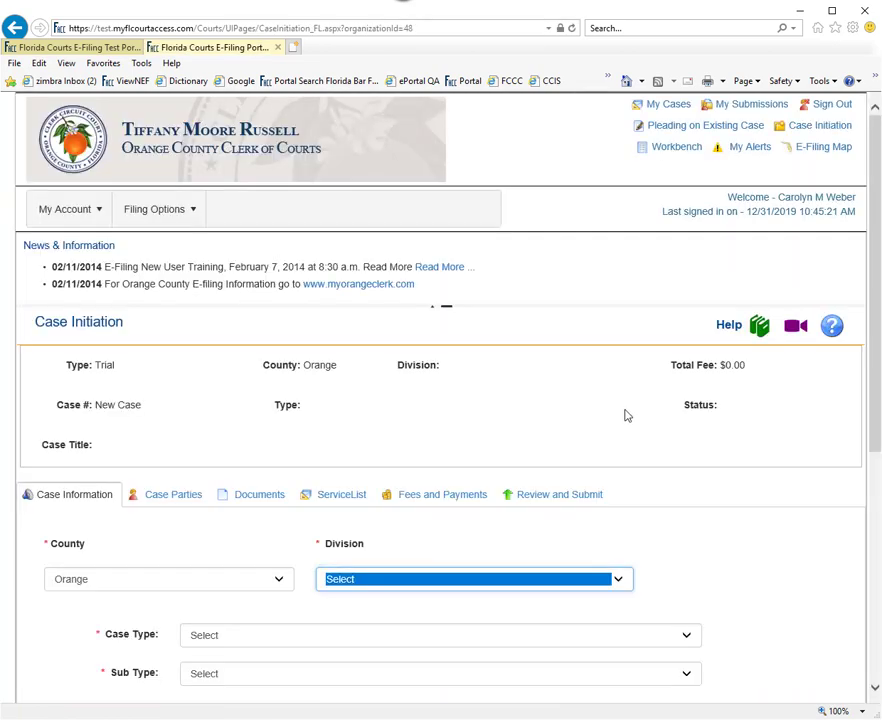
{"action": "scroll", "coordinate": [626, 412], "scroll_direction": "down", "scroll_amount": 2}
{"action": "key", "text": "Down"}
{"action": "left_click_drag", "start_coordinate": [872, 305], "coordinate": [877, 420]}
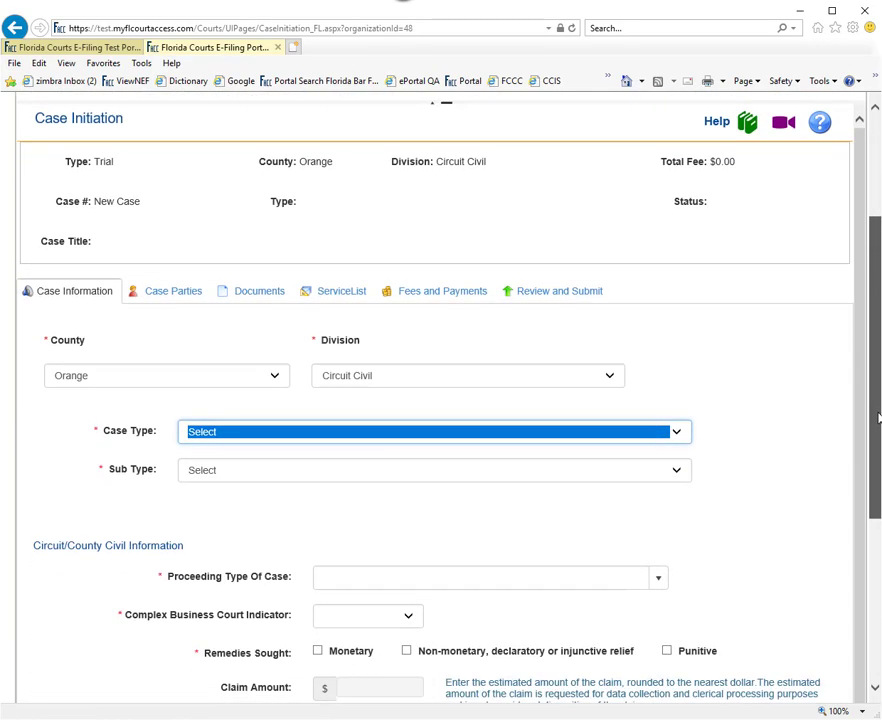
{"action": "left_click", "coordinate": [396, 385]}
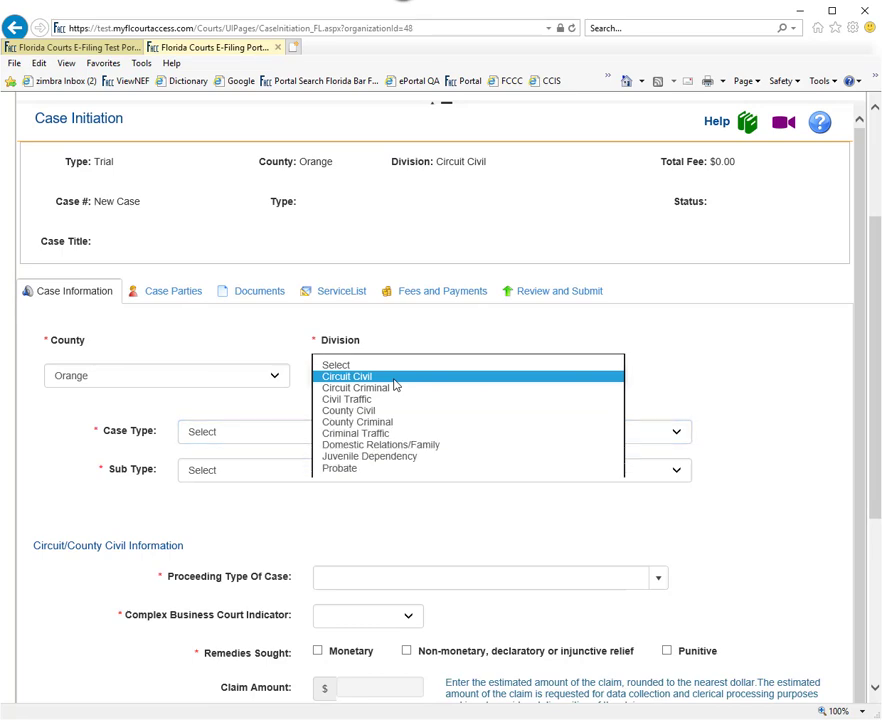
Step: Choose County Civil division, County Civil (Monetary Damages) case type and the $15,001 - $30,000 sub type
{"action": "left_click", "coordinate": [340, 410]}
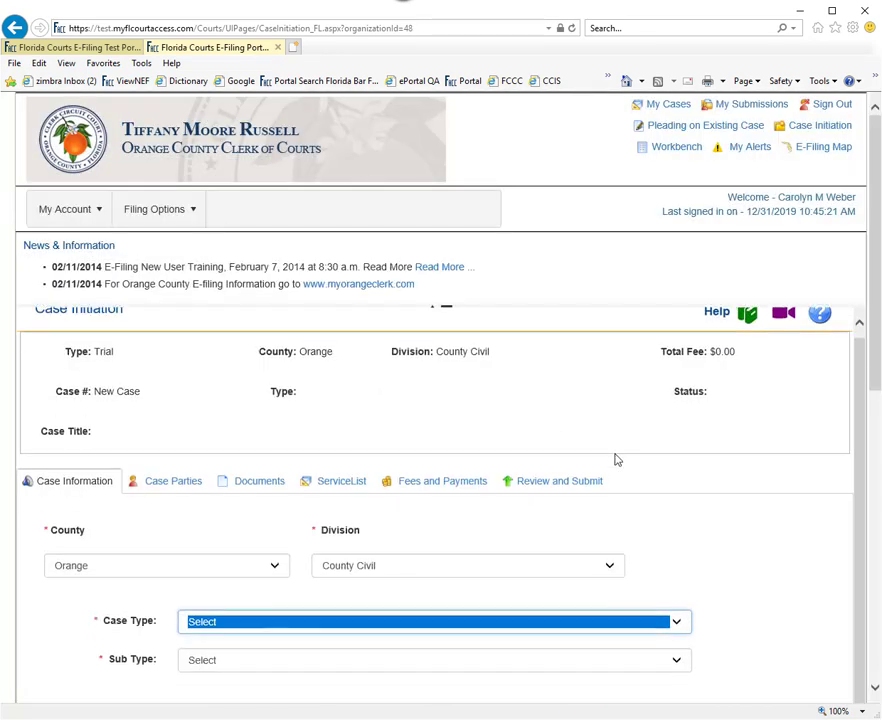
{"action": "scroll", "coordinate": [618, 460], "scroll_direction": "down", "scroll_amount": 2}
{"action": "left_click", "coordinate": [198, 430]}
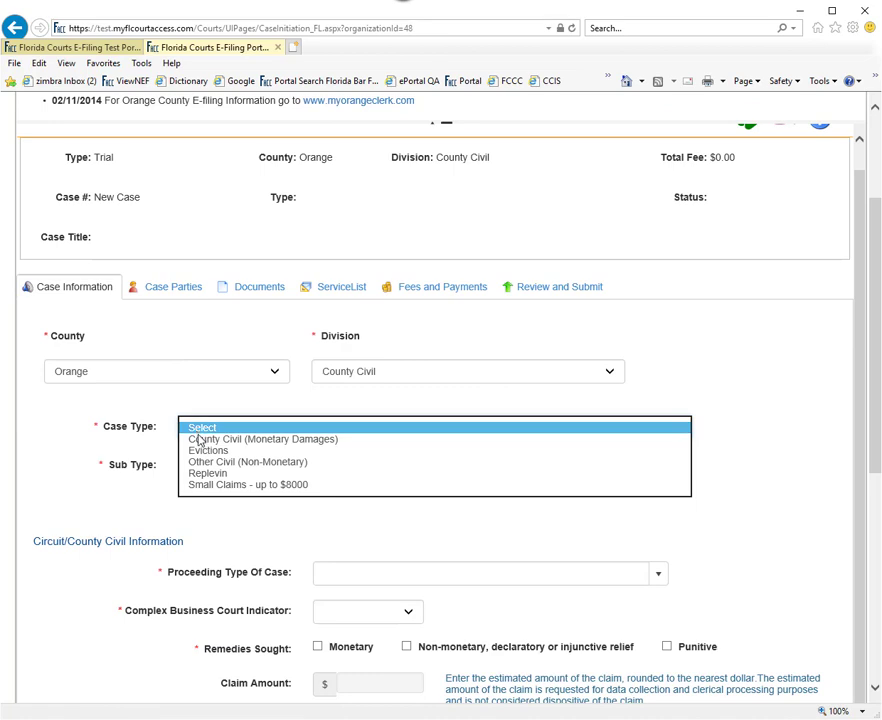
{"action": "left_click", "coordinate": [201, 440]}
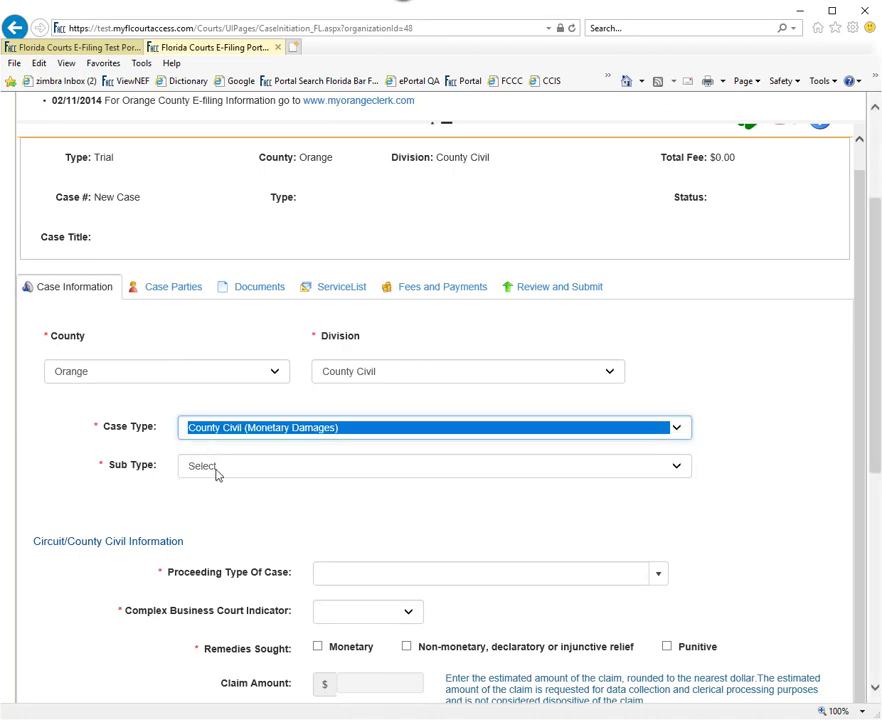
{"action": "left_click", "coordinate": [216, 469]}
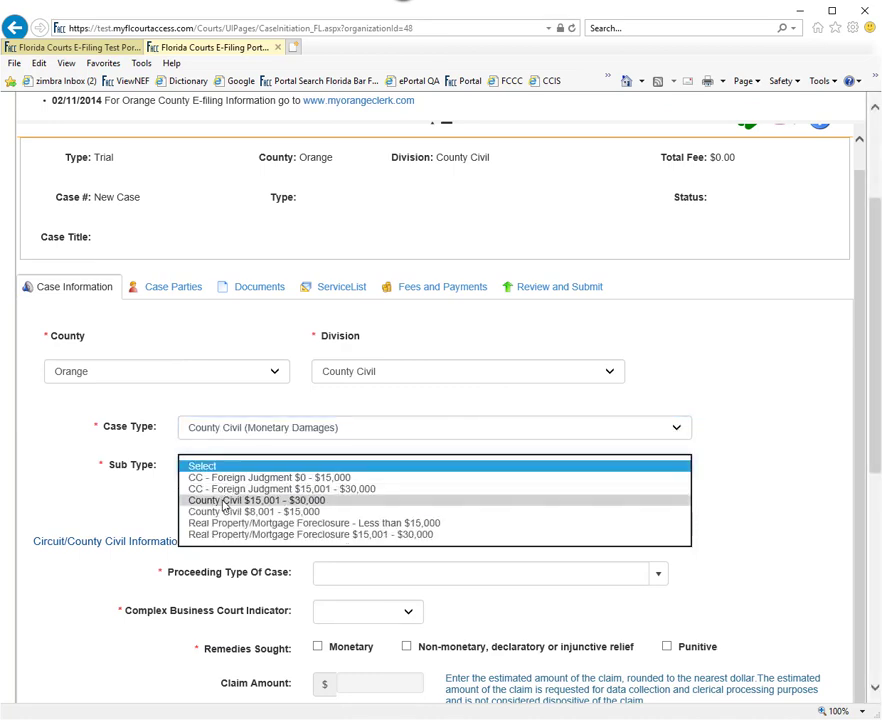
{"action": "left_click", "coordinate": [232, 500]}
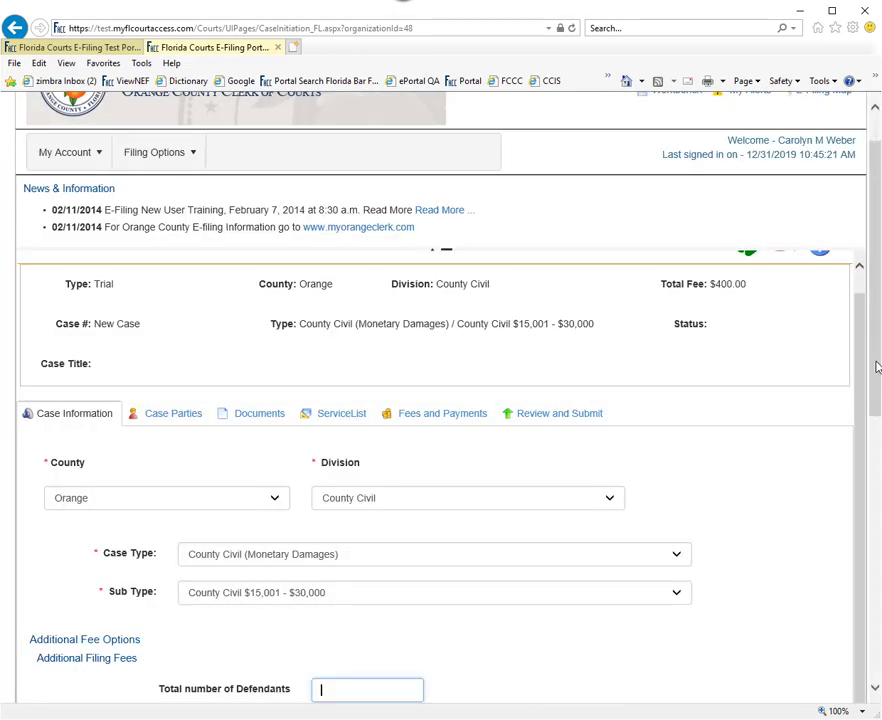
Step: Set the proceeding type to Civil
{"action": "scroll", "coordinate": [870, 382], "scroll_direction": "down", "scroll_amount": 3}
{"action": "scroll", "coordinate": [440, 400], "scroll_direction": "down", "scroll_amount": 3}
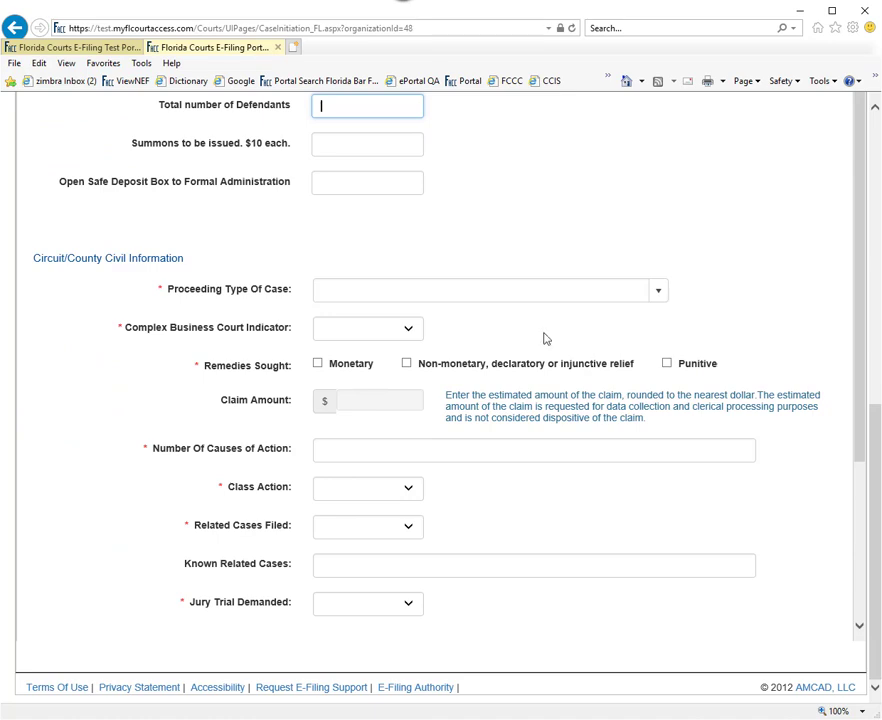
{"action": "left_click", "coordinate": [657, 293]}
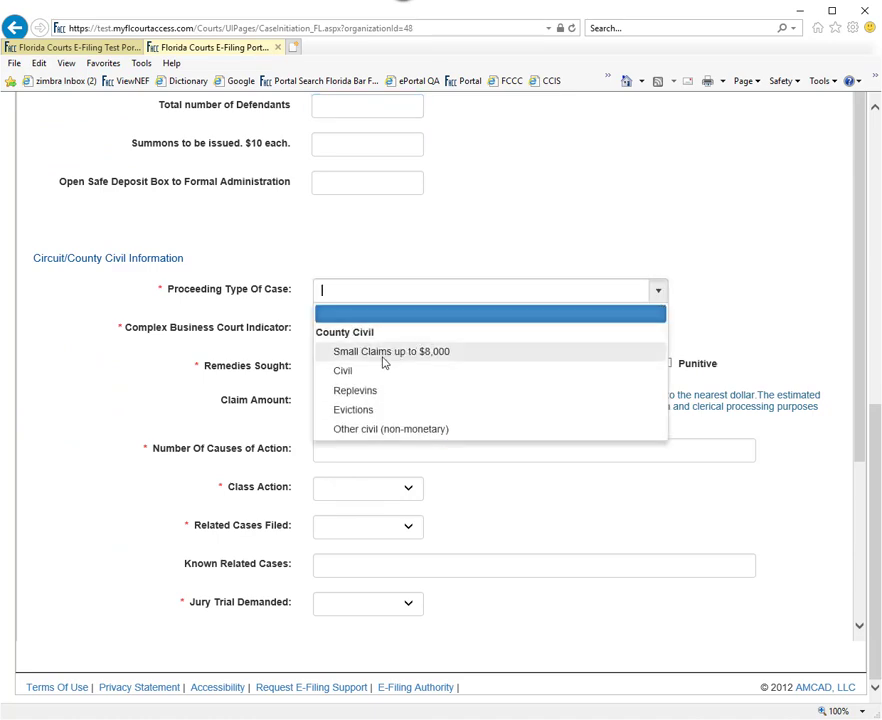
{"action": "left_click", "coordinate": [363, 371]}
{"action": "key", "text": "Tab"}
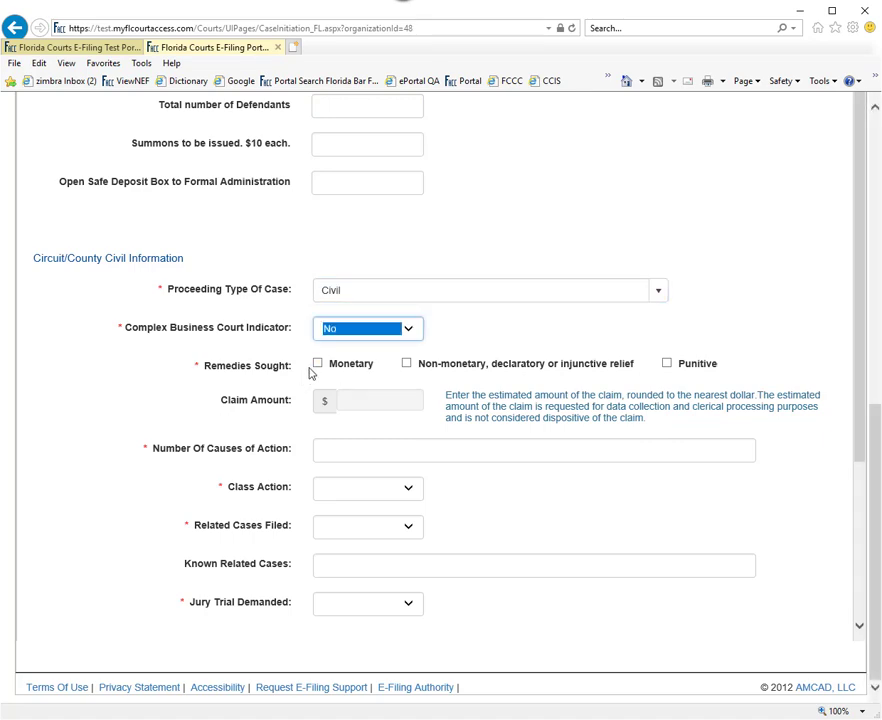
Step: Mark Monetary remedy with a 15000 claim, one cause of action, and No for the remaining questions
{"action": "left_click", "coordinate": [317, 364]}
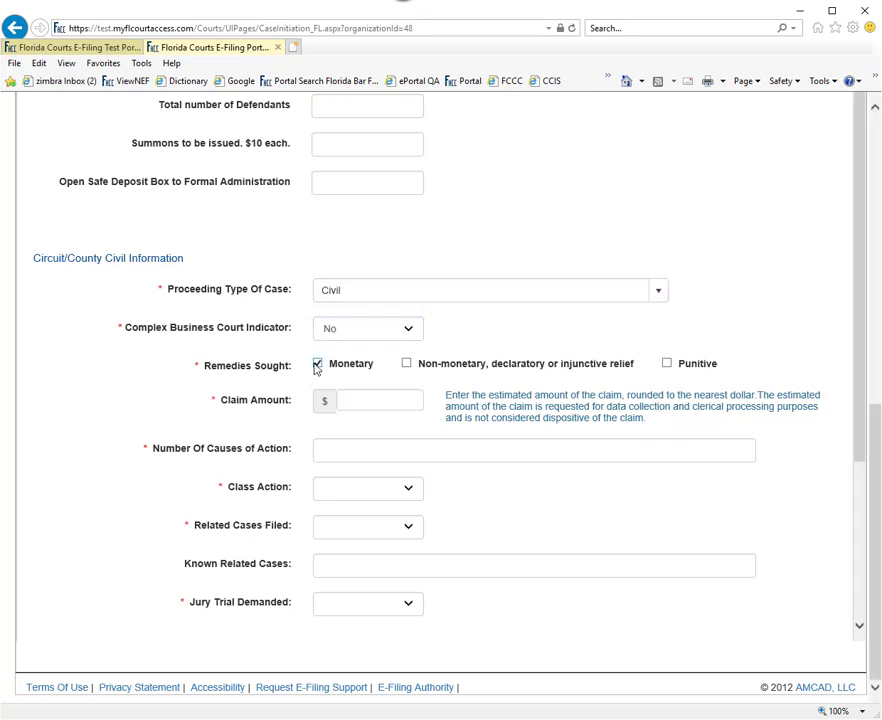
{"action": "left_click", "coordinate": [355, 396]}
{"action": "type", "text": "15000"}
{"action": "key", "text": "Tab"}
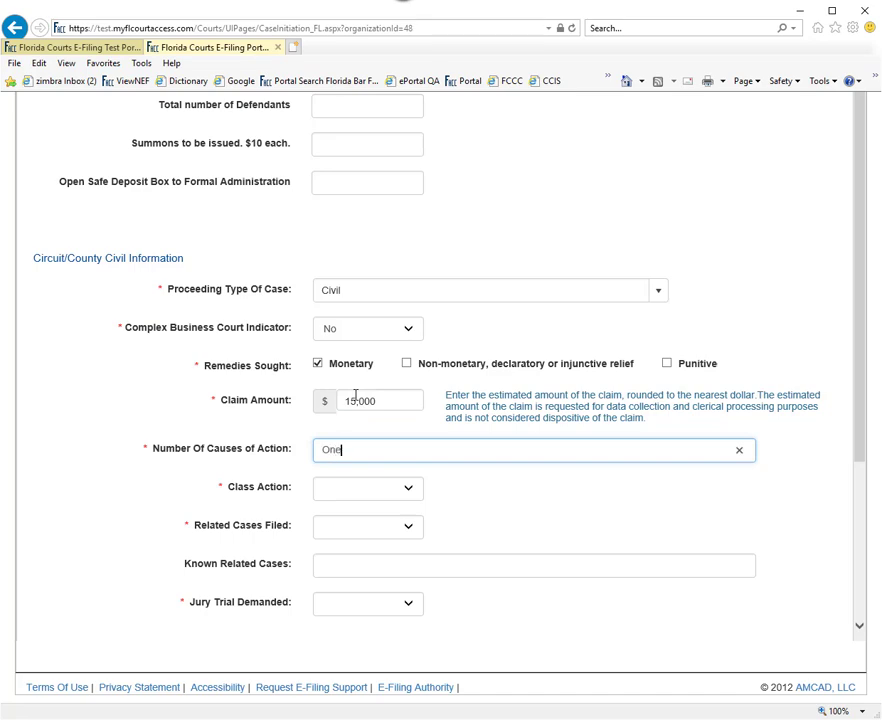
{"action": "key", "text": "Tab"}
{"action": "key", "text": "Tab"}
{"action": "key", "text": "n"}
{"action": "key", "text": "Tab"}
{"action": "key", "text": "Tab"}
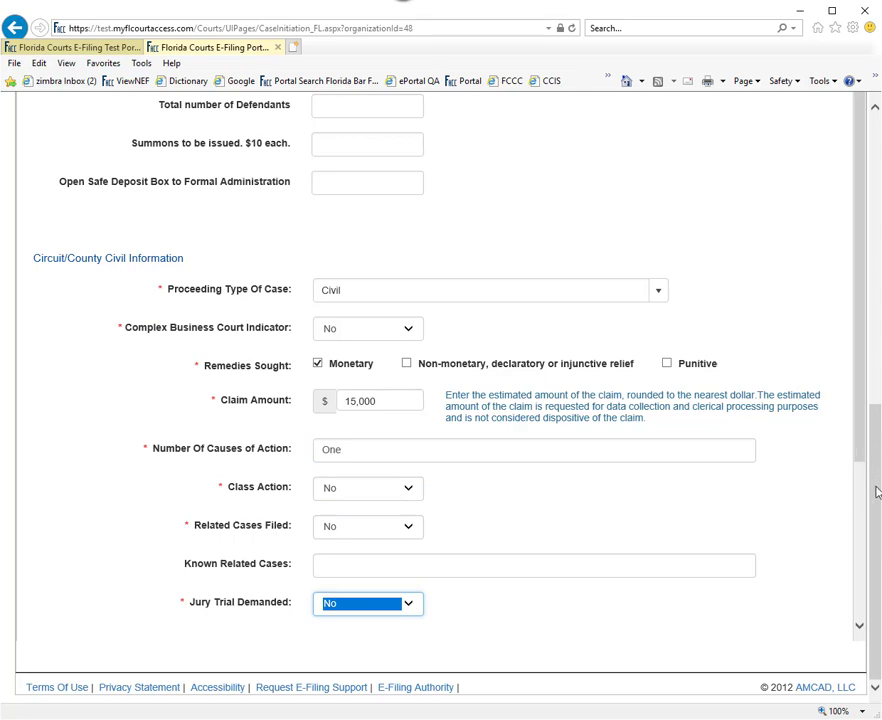
{"action": "scroll", "coordinate": [866, 513], "scroll_direction": "down", "scroll_amount": 3}
{"action": "scroll", "coordinate": [866, 513], "scroll_direction": "down", "scroll_amount": 1}
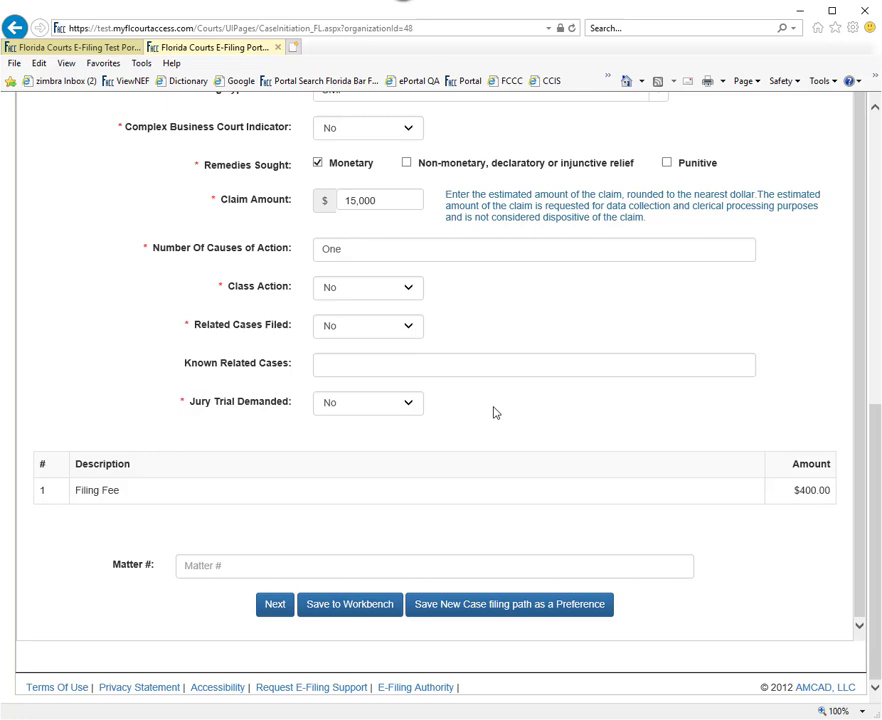
Step: Save the Orange County Civil new case filing path as a preference and dismiss the confirmation
{"action": "left_click", "coordinate": [518, 607]}
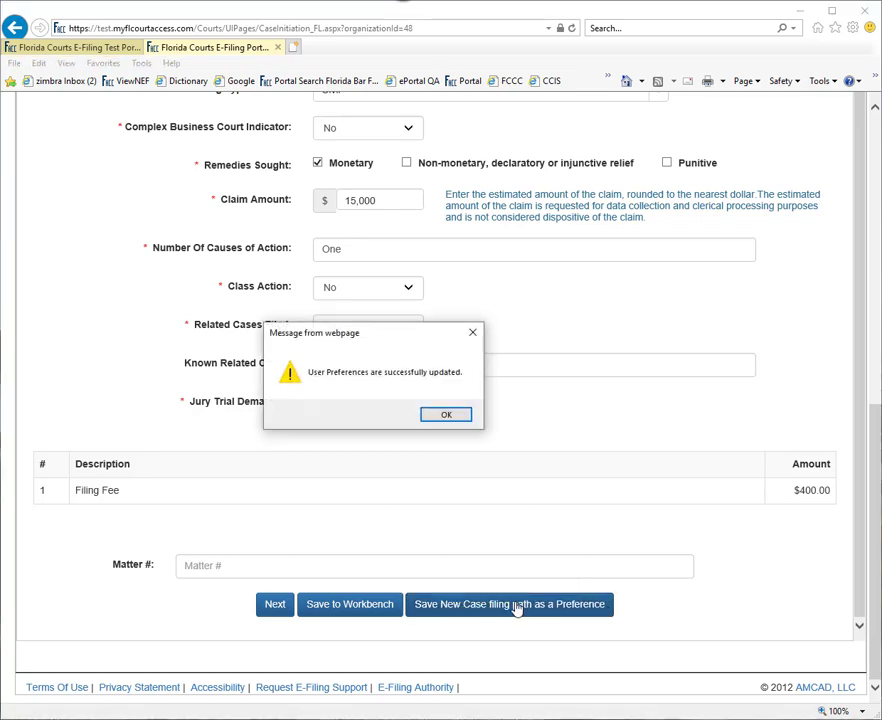
{"action": "left_click", "coordinate": [443, 415]}
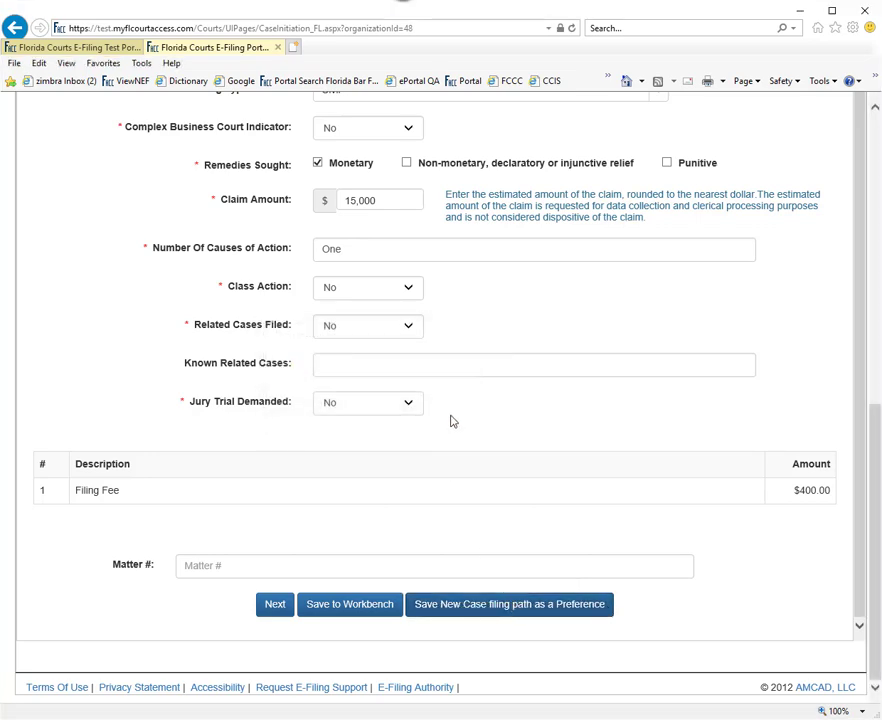
{"action": "left_click_drag", "start_coordinate": [876, 464], "coordinate": [843, 143]}
Step: Open My Profile and view the Preferences tab showing the saved filing path
{"action": "left_click", "coordinate": [62, 214]}
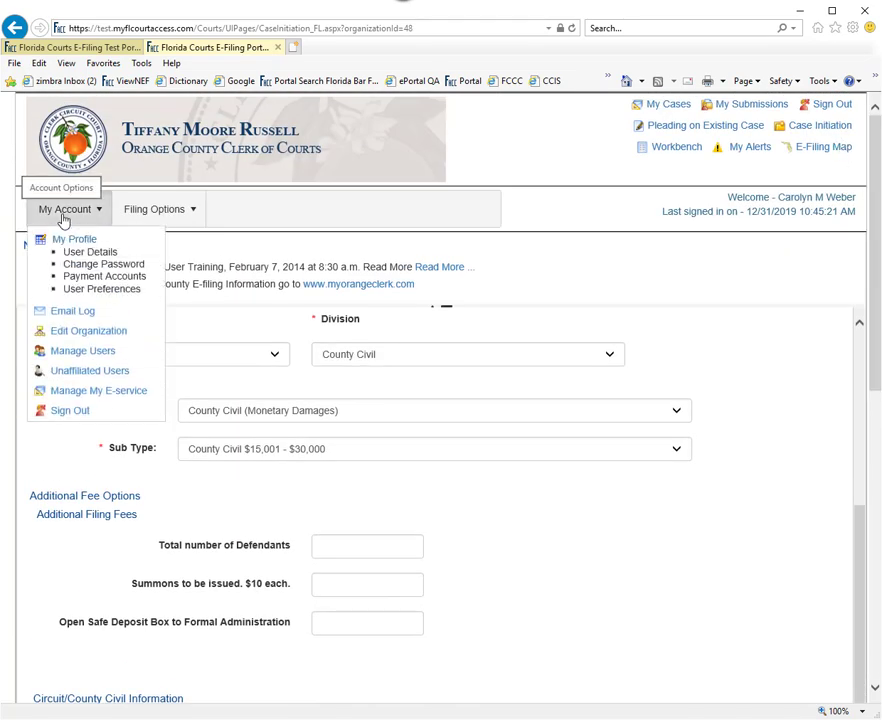
{"action": "left_click", "coordinate": [74, 241]}
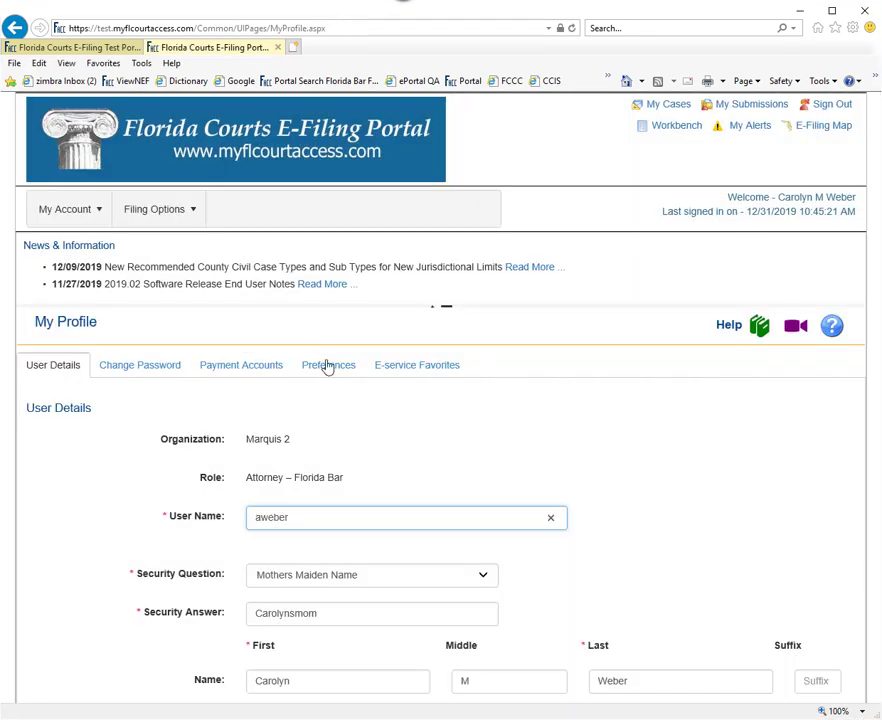
{"action": "left_click", "coordinate": [335, 371]}
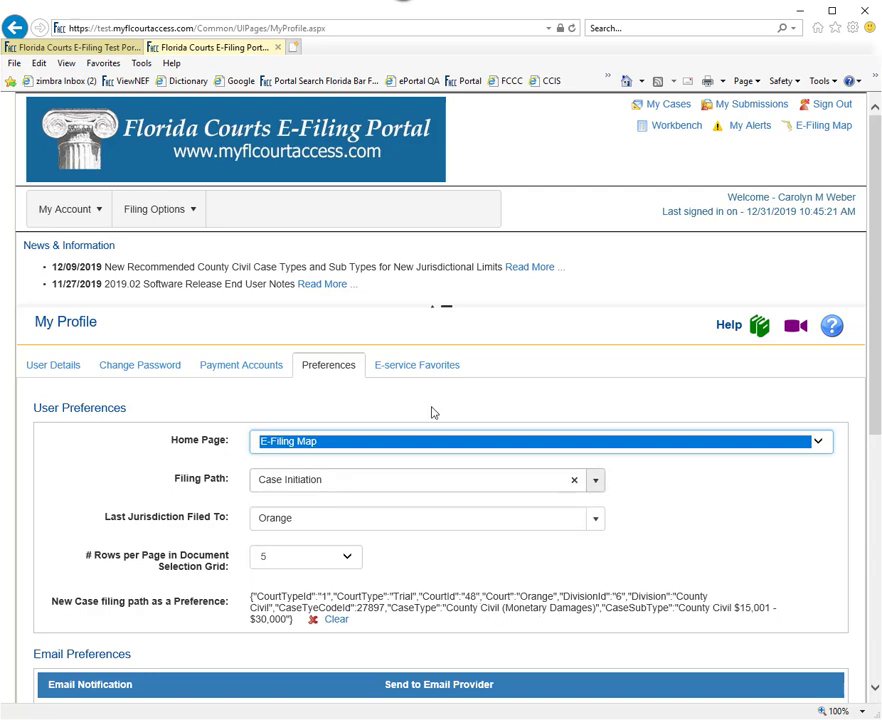
Step: Sign out, then log back in through the E-Filing Portal login page
{"action": "left_click", "coordinate": [834, 107]}
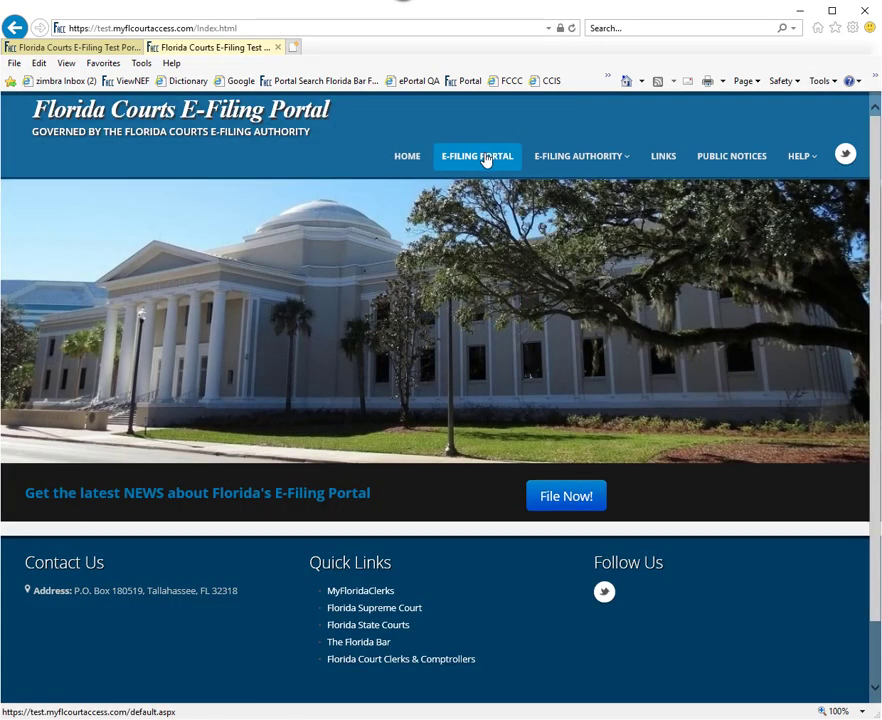
{"action": "left_click", "coordinate": [486, 156]}
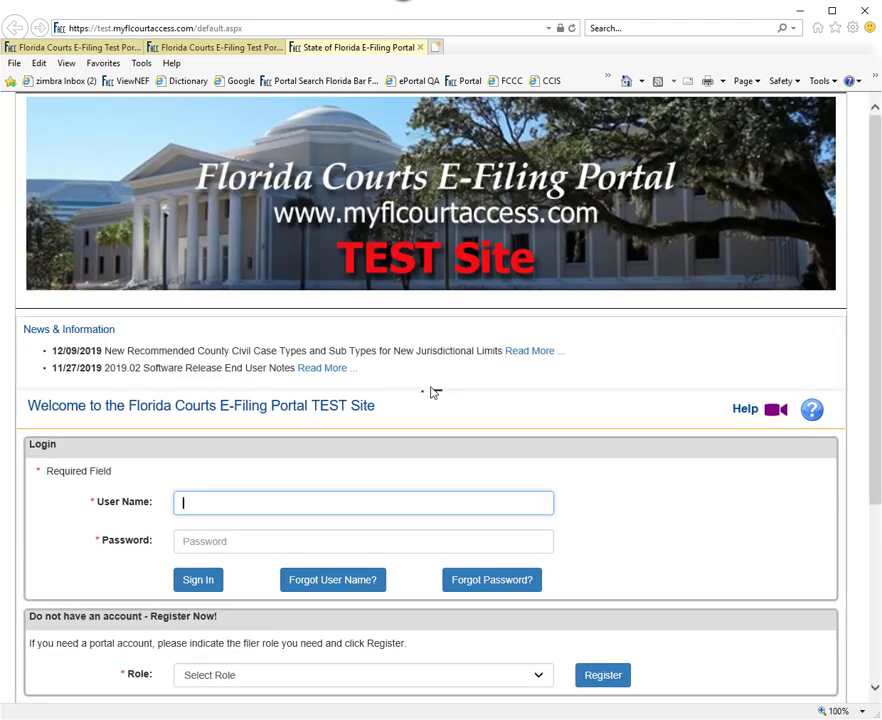
{"action": "type", "text": "a"}
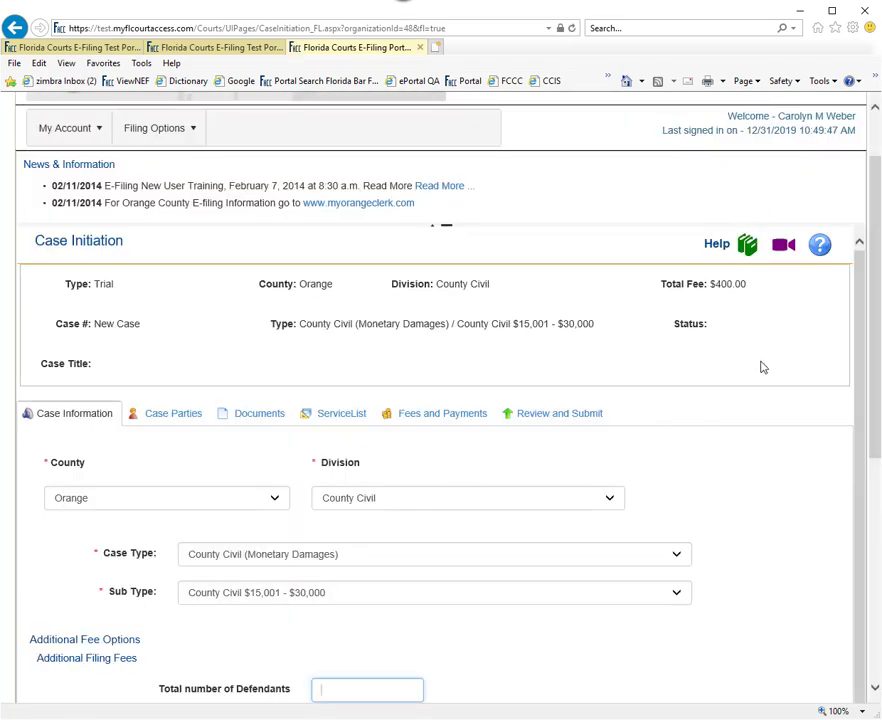
Step: Review the prefilled Orange County Civil $15,001 - $30,000 Case Initiation form and its $400.00 fee
{"action": "scroll", "coordinate": [876, 308], "scroll_direction": "down", "scroll_amount": 3}
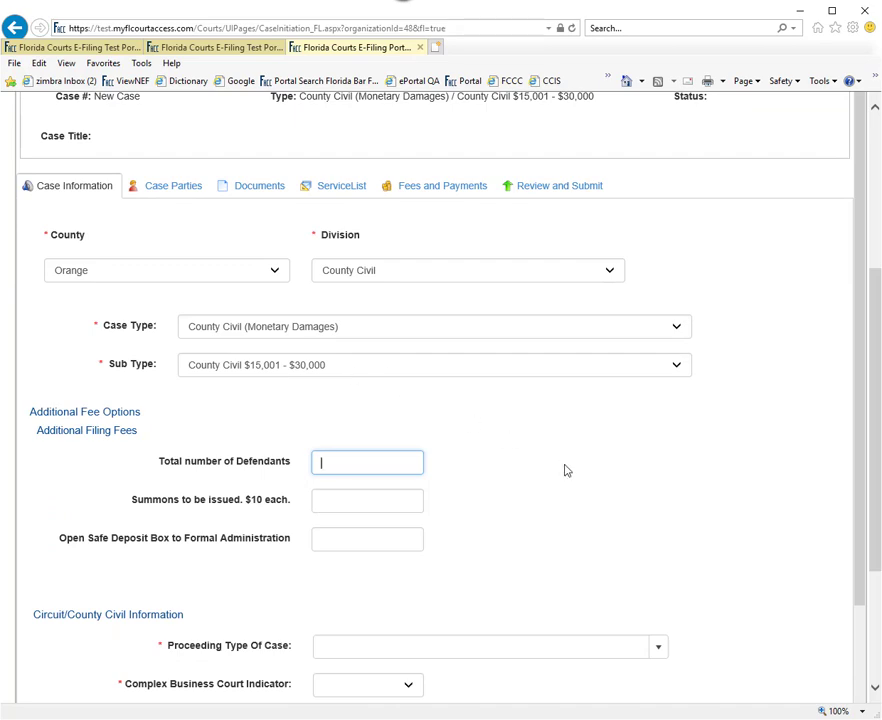
{"action": "scroll", "coordinate": [680, 468], "scroll_direction": "down", "scroll_amount": 3}
{"action": "scroll", "coordinate": [425, 346], "scroll_direction": "down", "scroll_amount": 1}
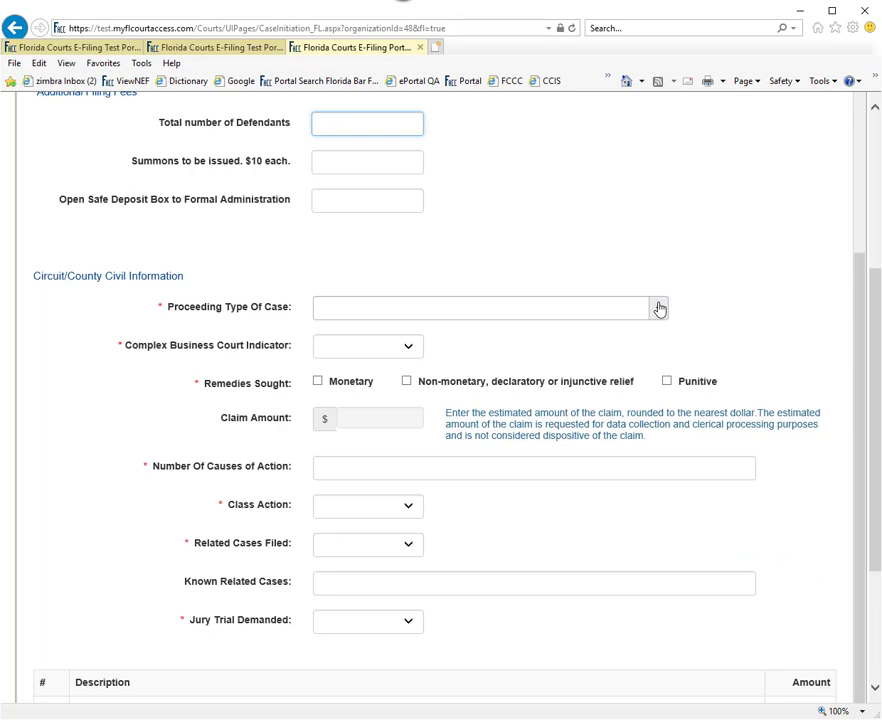
{"action": "scroll", "coordinate": [659, 310], "scroll_direction": "down", "scroll_amount": 2}
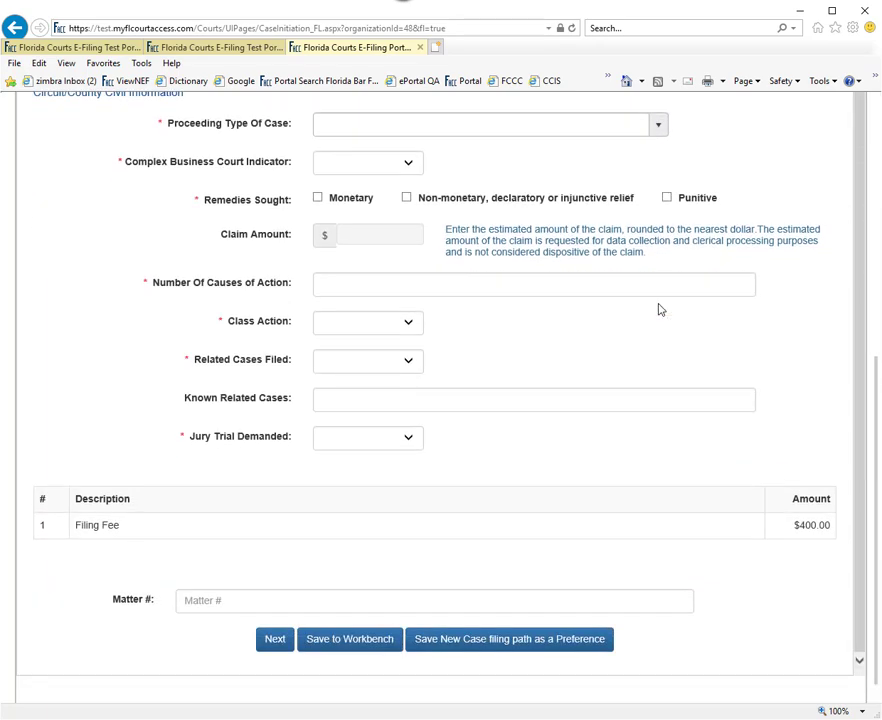
{"action": "scroll", "coordinate": [659, 310], "scroll_direction": "up", "scroll_amount": 5}
{"action": "scroll", "coordinate": [460, 250], "scroll_direction": "up", "scroll_amount": 4}
{"action": "mouse_move", "coordinate": [72, 178]}
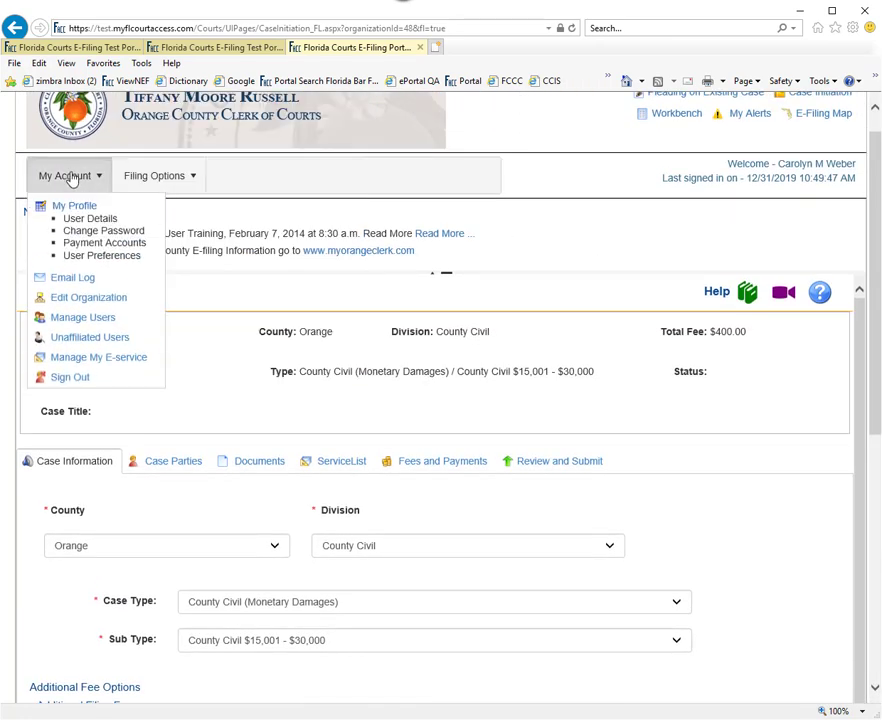
Step: Leave the case page for the profile's Preferences and clear the saved new case filing path
{"action": "left_click", "coordinate": [73, 207]}
{"action": "left_click", "coordinate": [338, 369]}
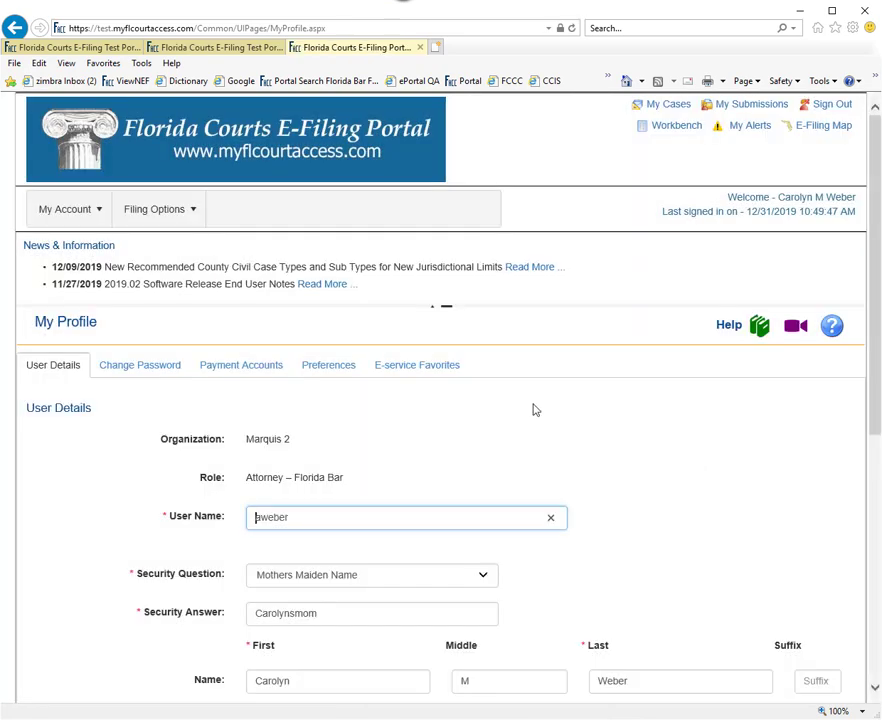
{"action": "left_click", "coordinate": [330, 369]}
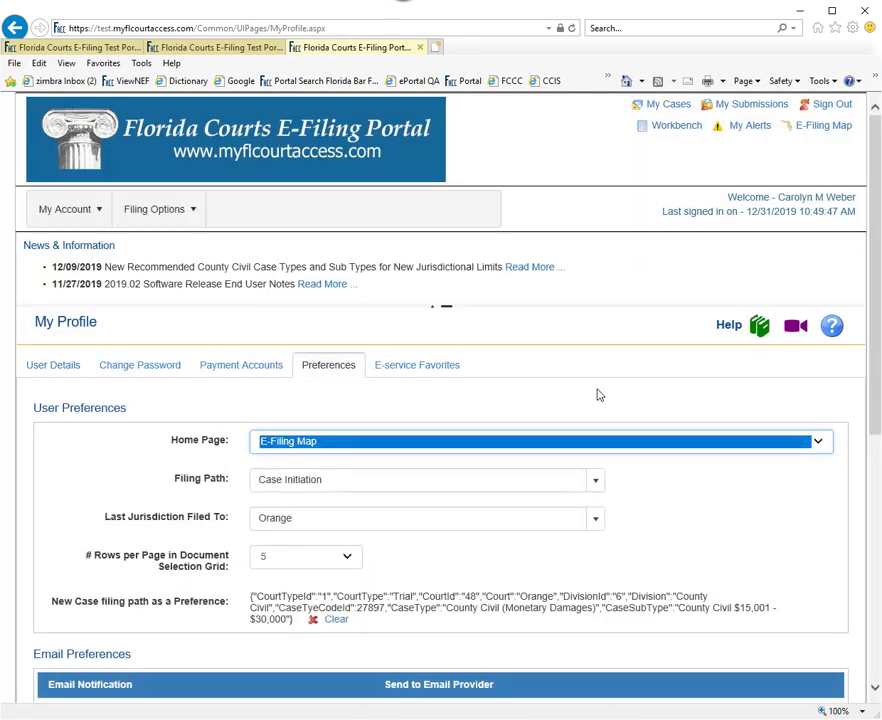
{"action": "scroll", "coordinate": [597, 393], "scroll_direction": "down", "scroll_amount": 2}
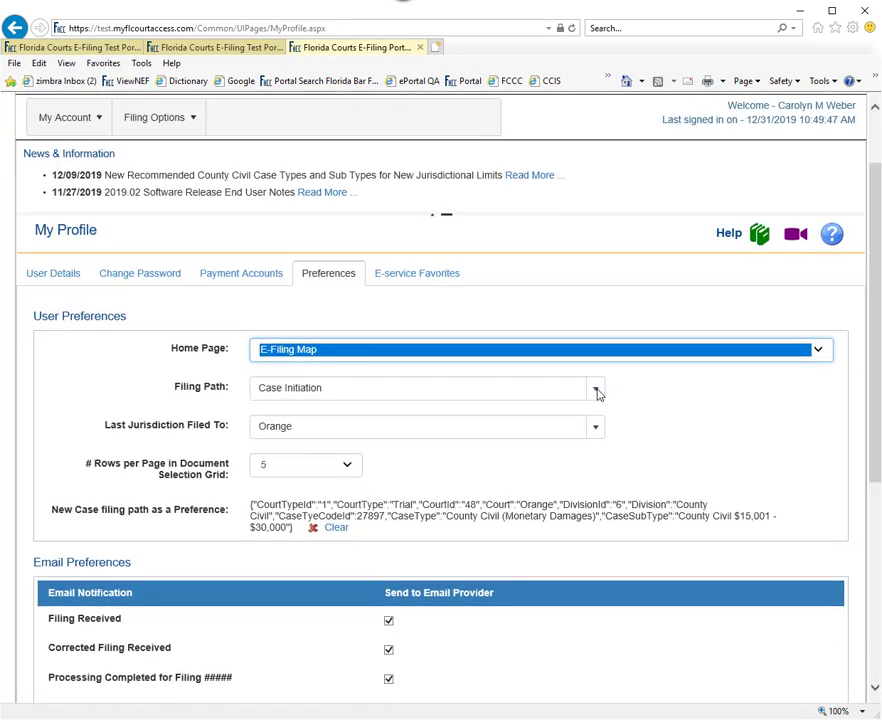
{"action": "left_click", "coordinate": [338, 527]}
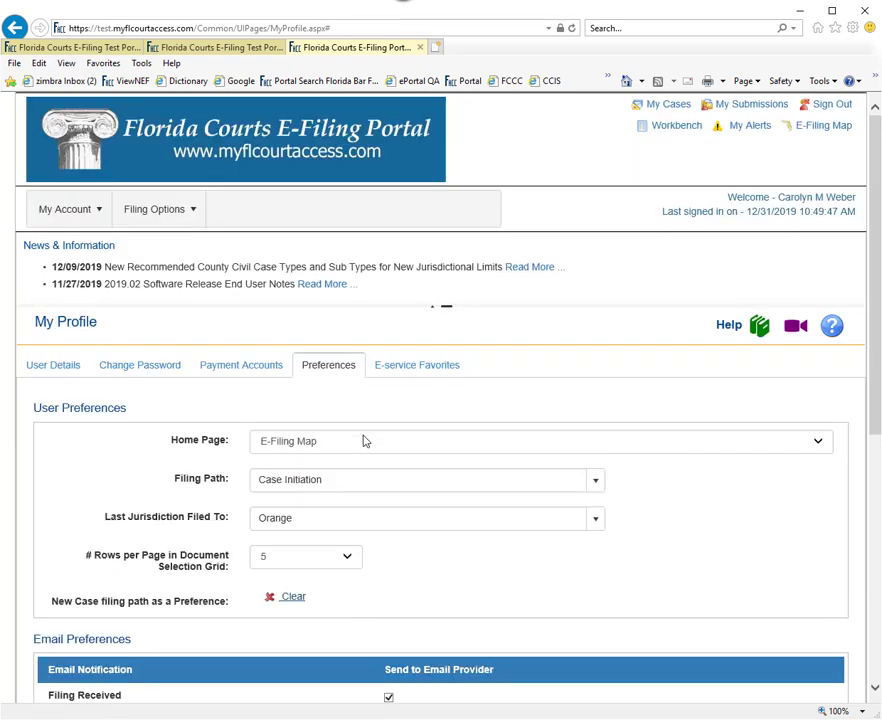
Step: Set the filing path preference to Pleading on Existing Case
{"action": "left_click", "coordinate": [597, 484]}
{"action": "left_click", "coordinate": [420, 562]}
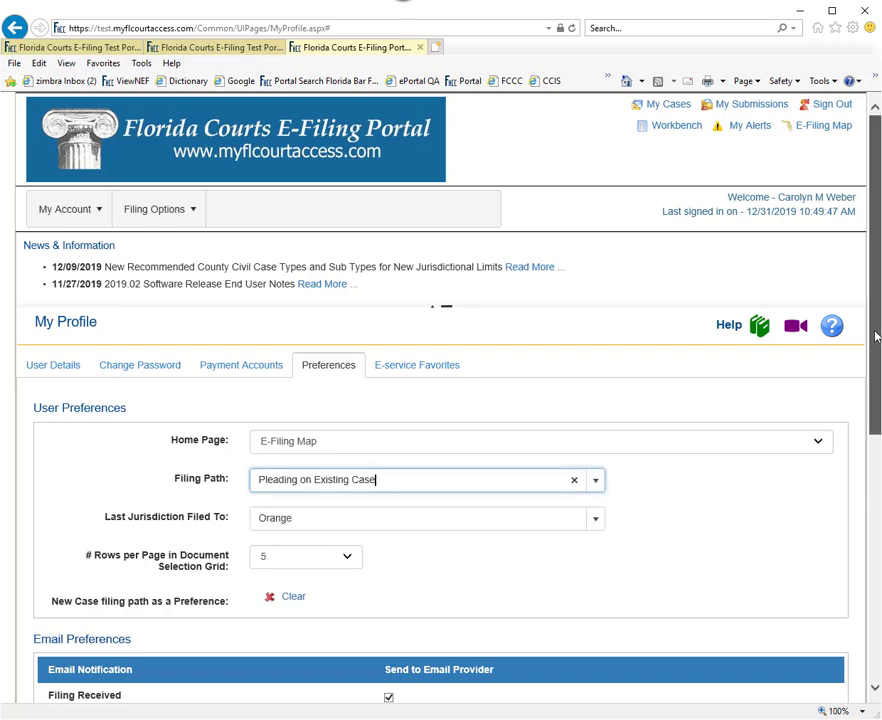
{"action": "scroll", "coordinate": [873, 348], "scroll_direction": "down", "scroll_amount": 2}
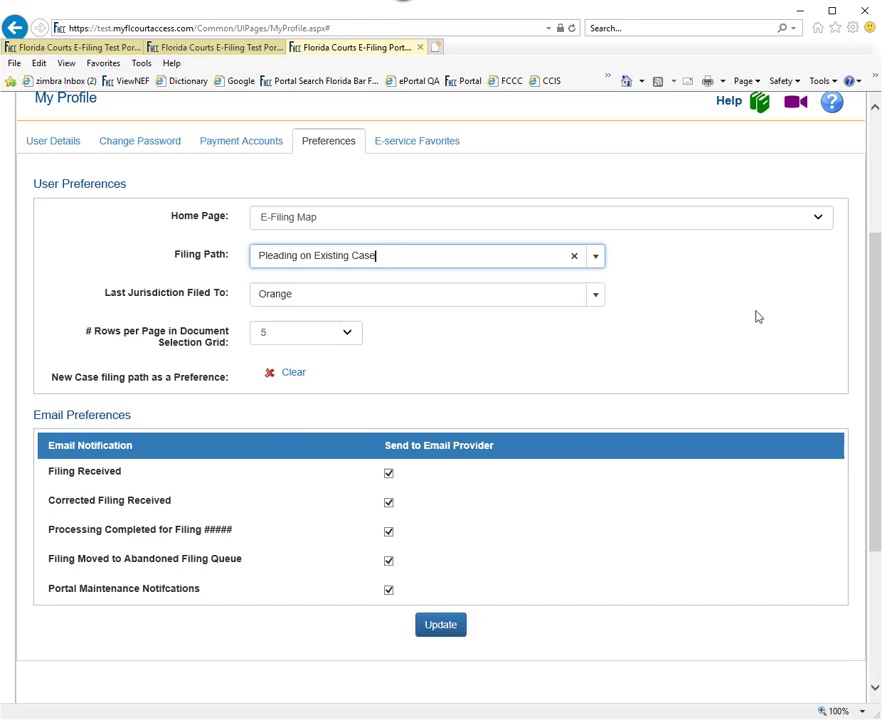
{"action": "left_click", "coordinate": [595, 259]}
{"action": "scroll", "coordinate": [596, 322], "scroll_direction": "down", "scroll_amount": 2}
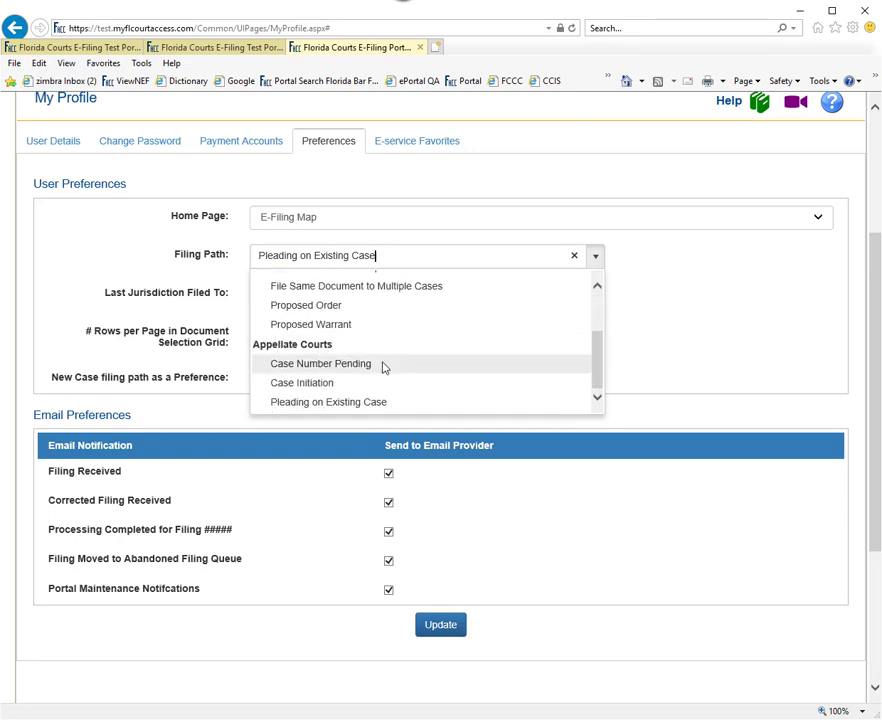
{"action": "left_click", "coordinate": [295, 402]}
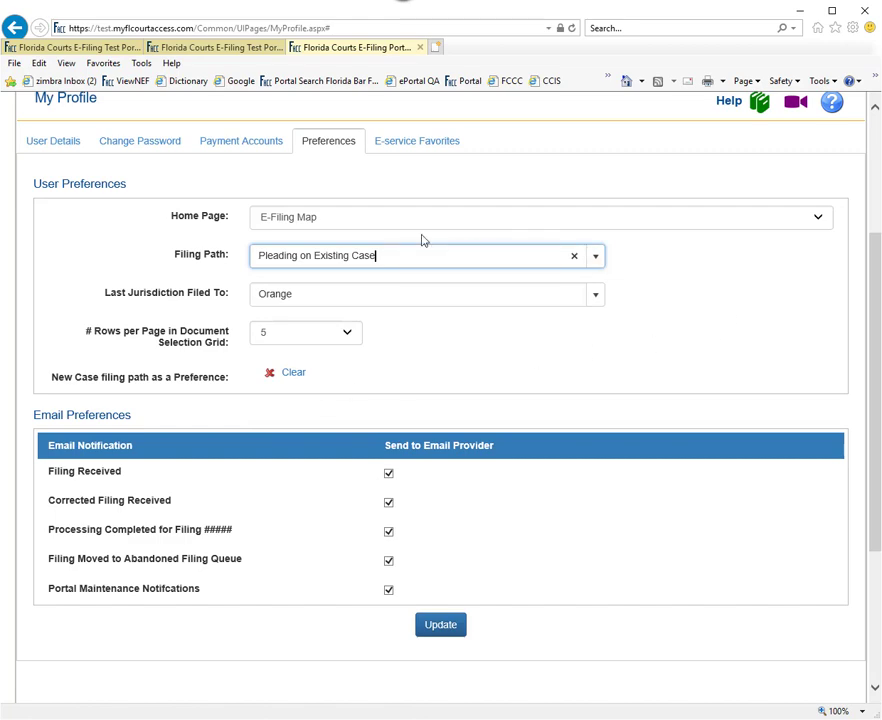
Step: Keep Orange as jurisdiction and save the updated preferences
{"action": "left_click", "coordinate": [596, 298]}
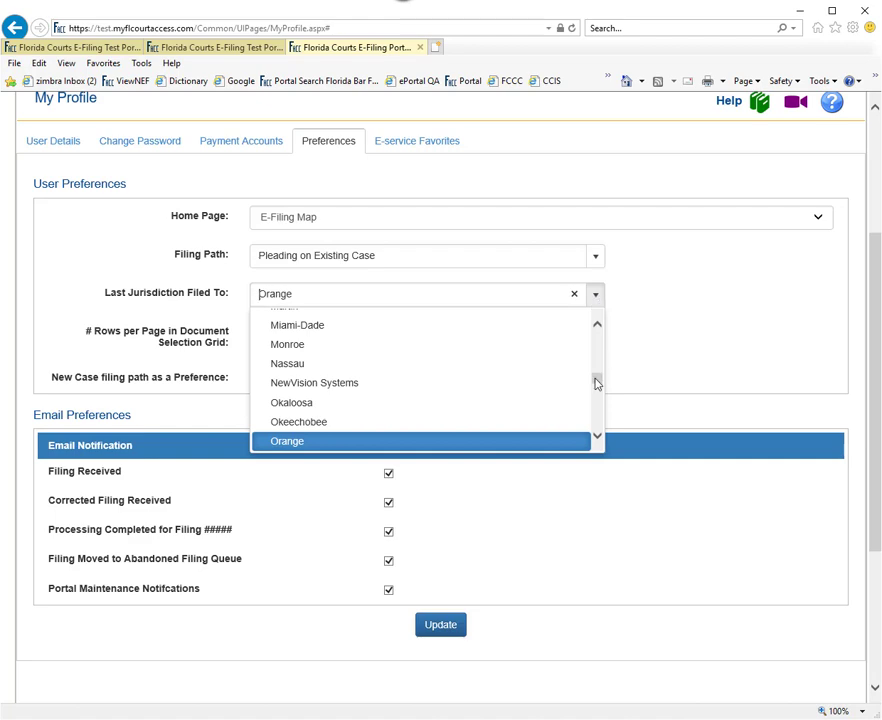
{"action": "left_click_drag", "start_coordinate": [597, 384], "coordinate": [597, 313]}
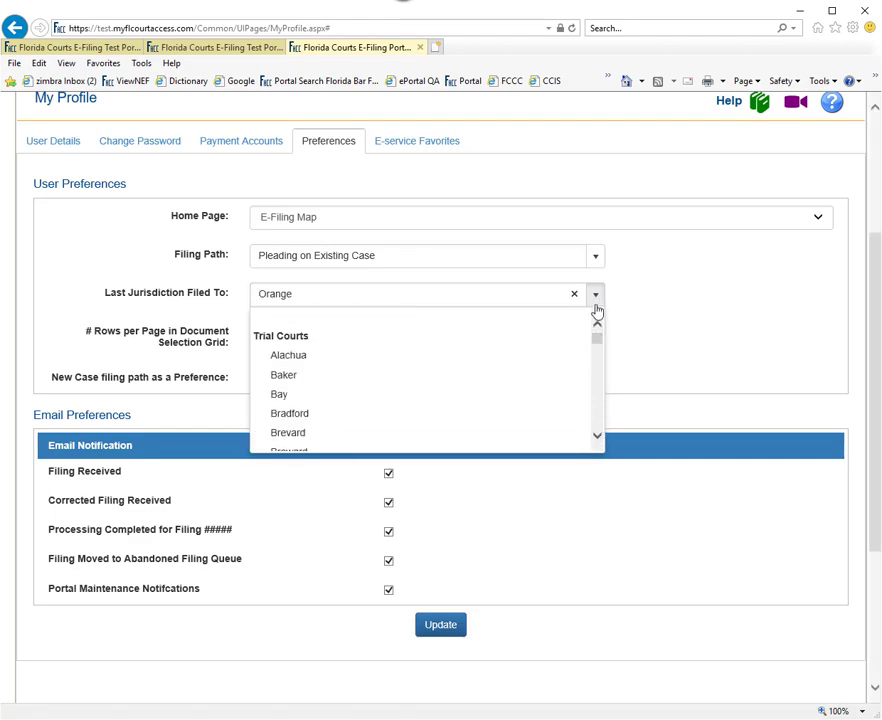
{"action": "left_click", "coordinate": [683, 285]}
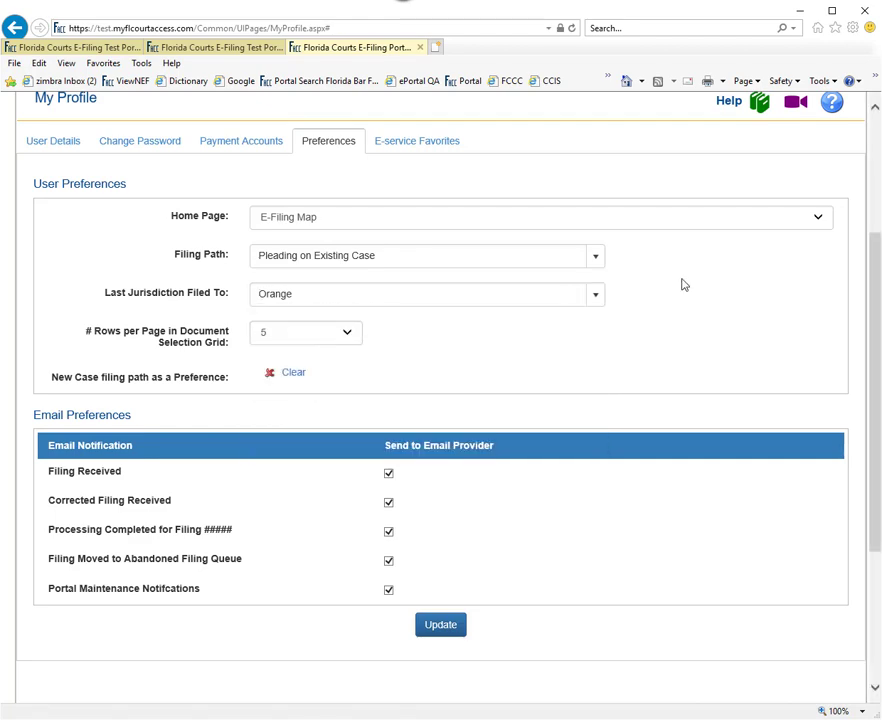
{"action": "left_click", "coordinate": [440, 624]}
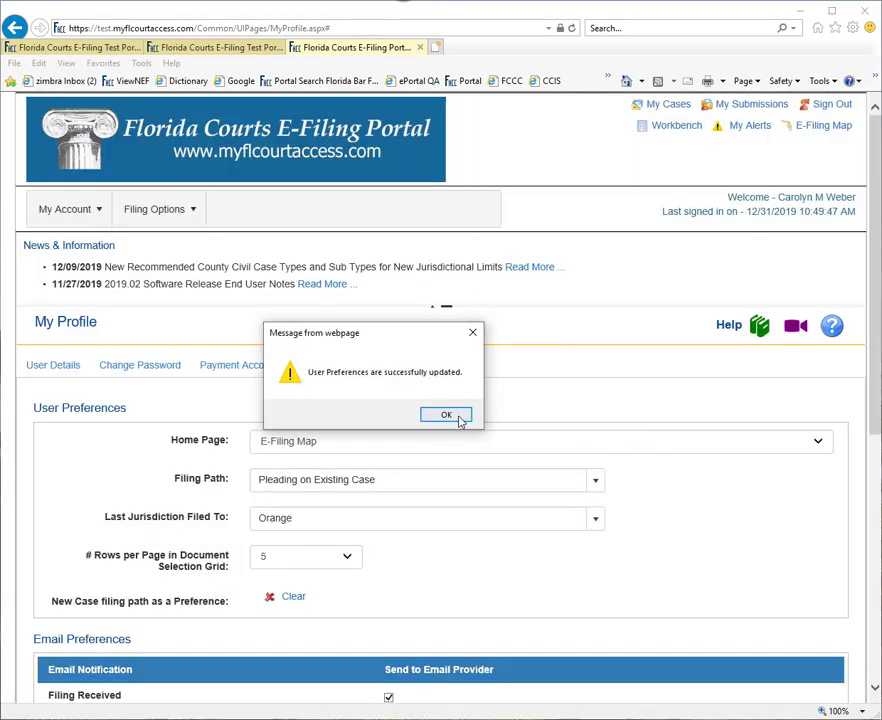
{"action": "left_click", "coordinate": [459, 419]}
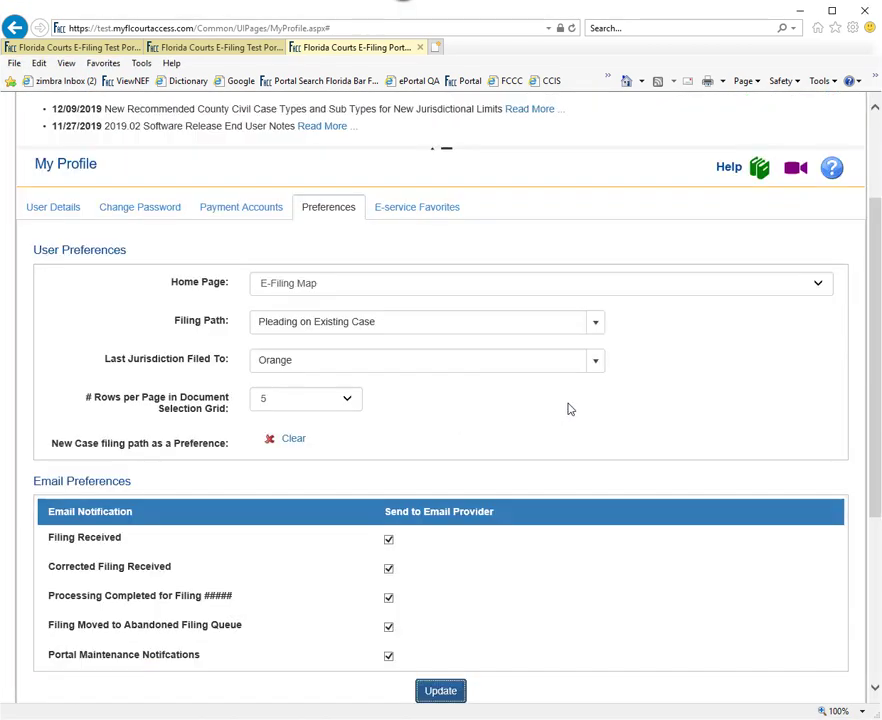
{"action": "left_click", "coordinate": [58, 216]}
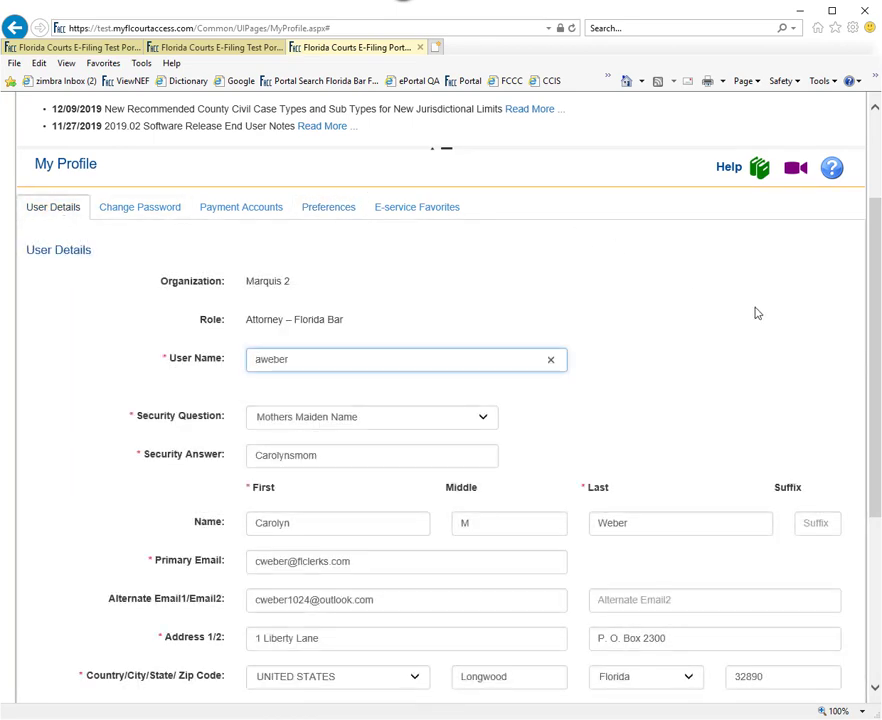
{"action": "scroll", "coordinate": [720, 305], "scroll_direction": "up", "scroll_amount": 2}
{"action": "left_click", "coordinate": [70, 210]}
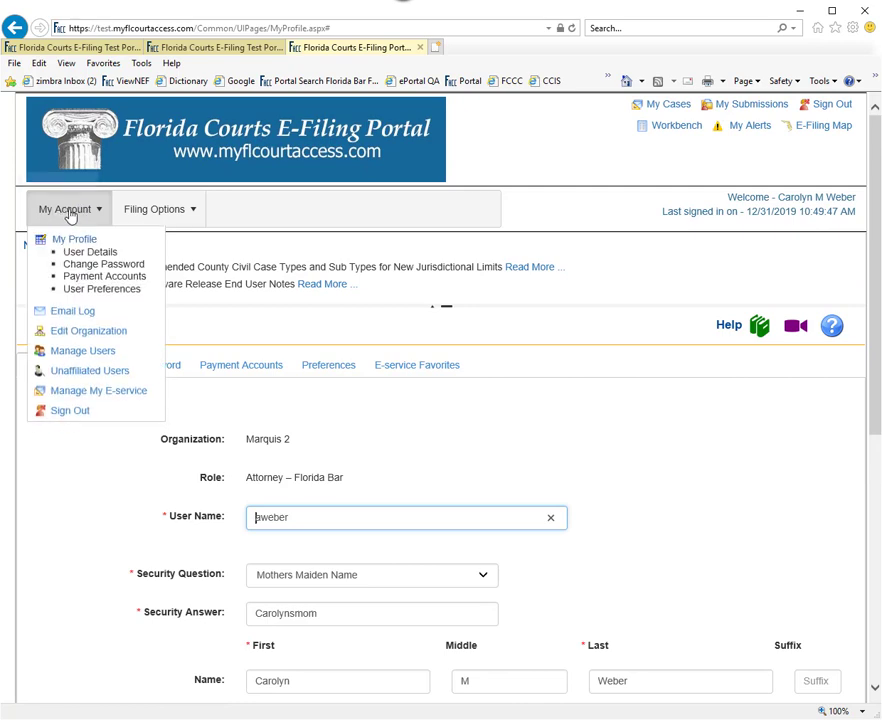